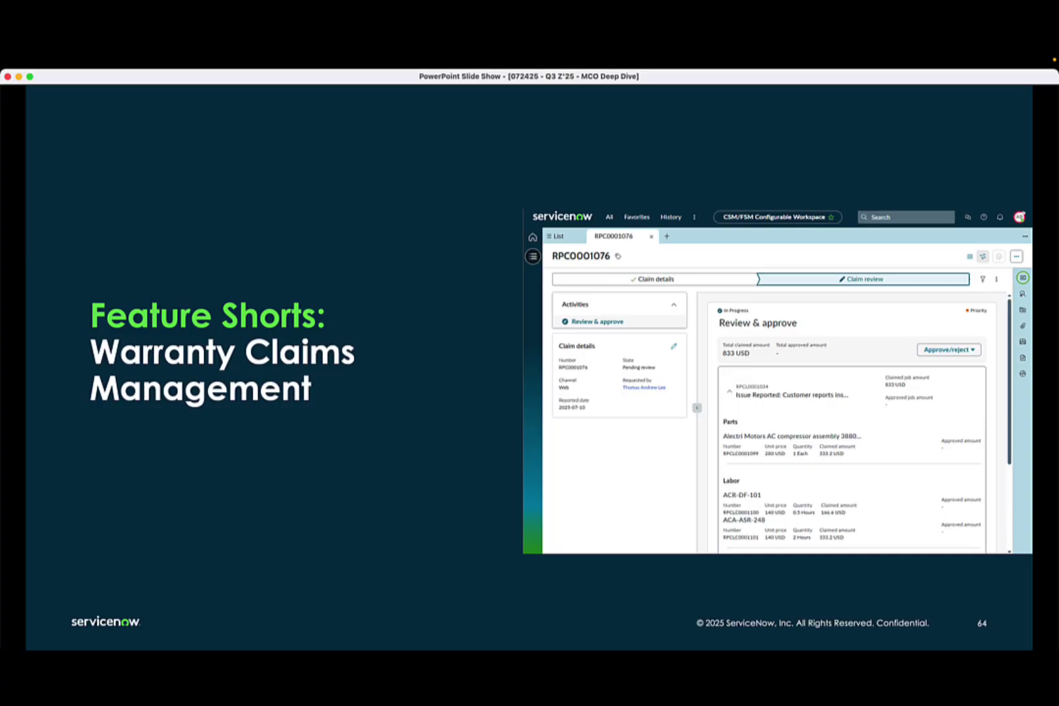
left_click(13, 370)
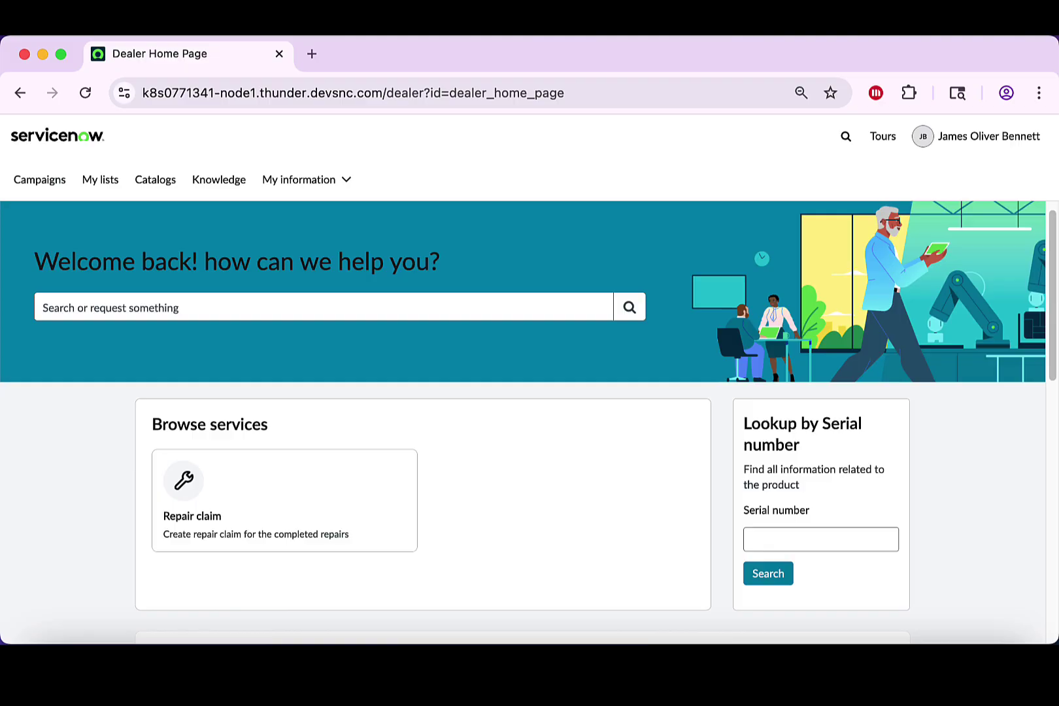
- Look over the services, recall campaigns and active claims on the dealer home page and start a new repair claim
scroll(530, 421, "down", 5)
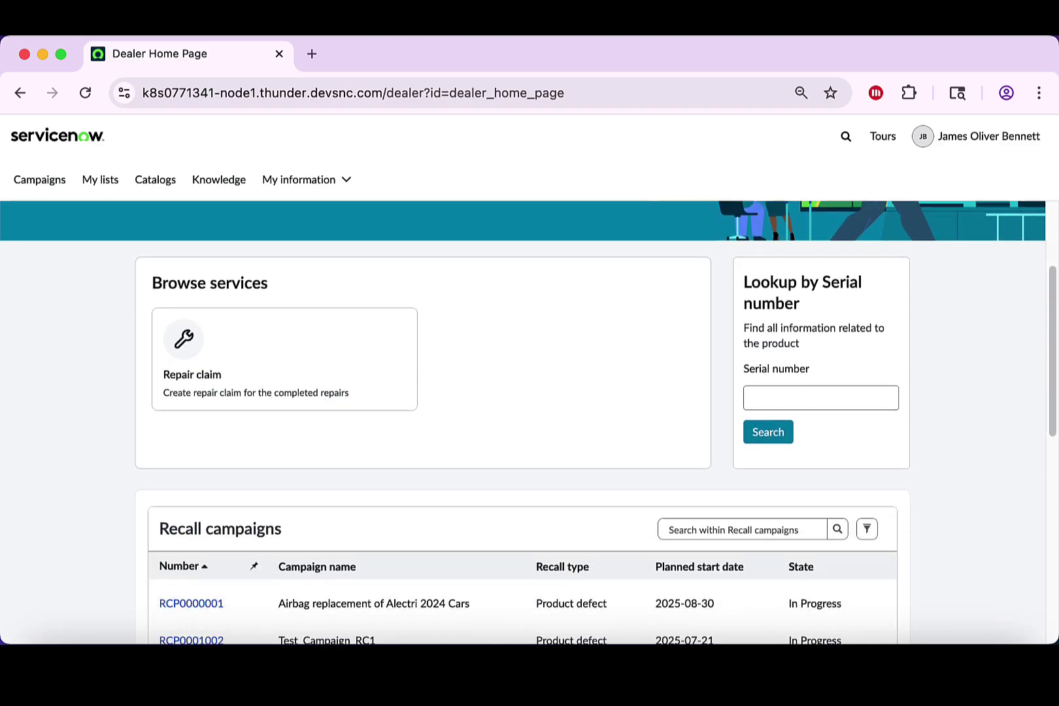
scroll(529, 421, "down", 6)
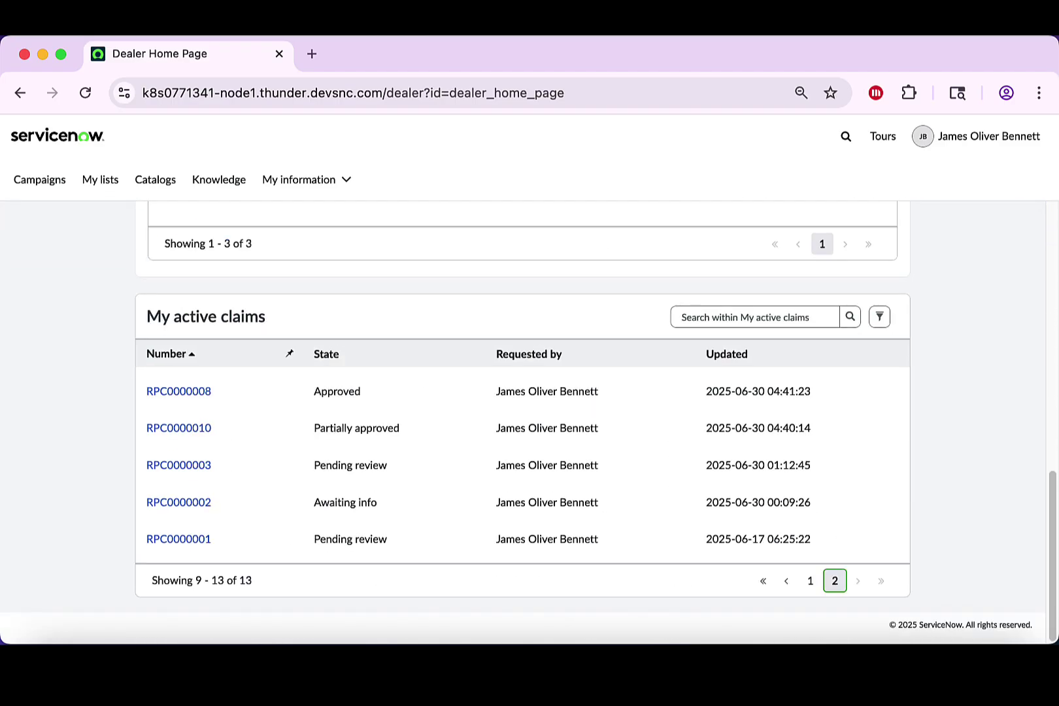
scroll(530, 422, "up", 6)
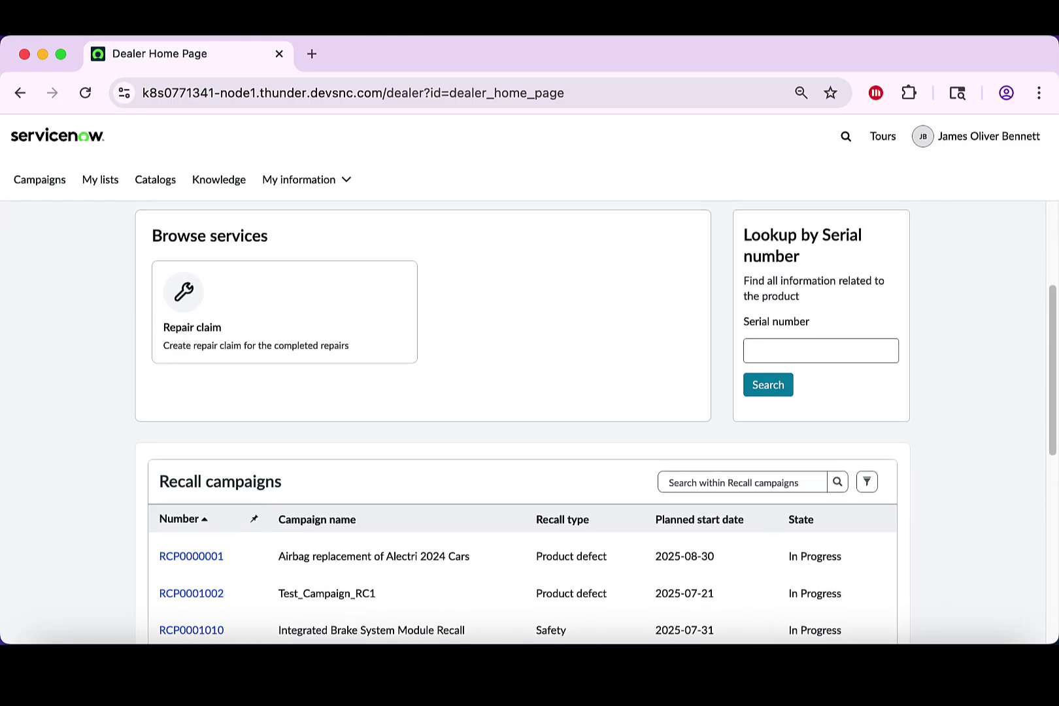
scroll(530, 421, "up", 3)
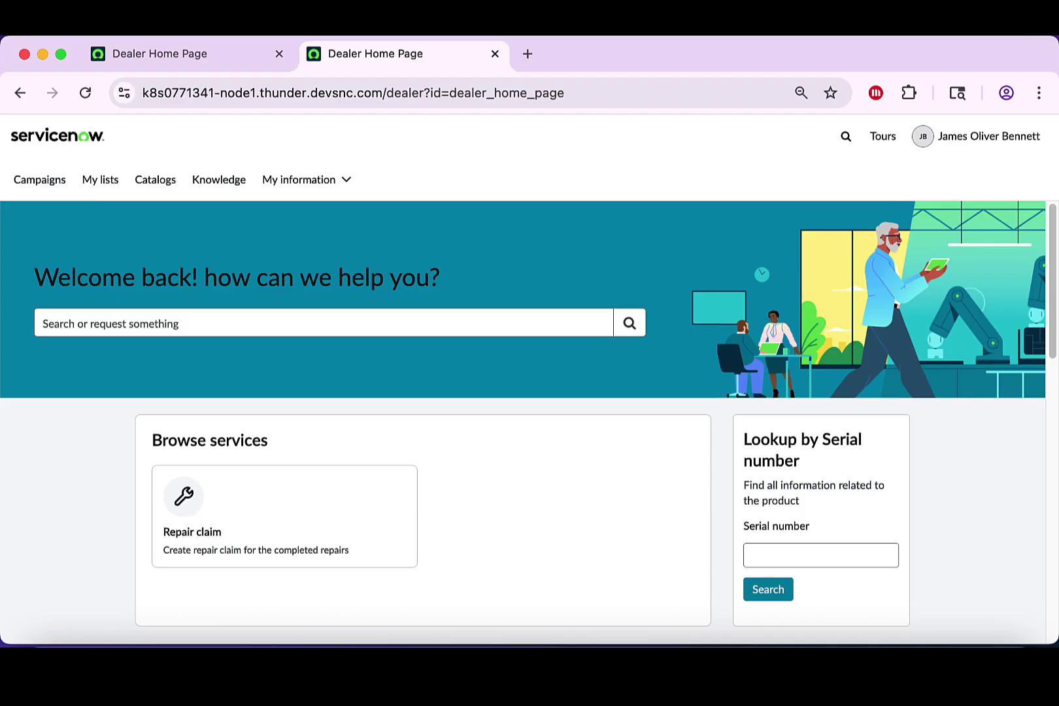
left_click(284, 517)
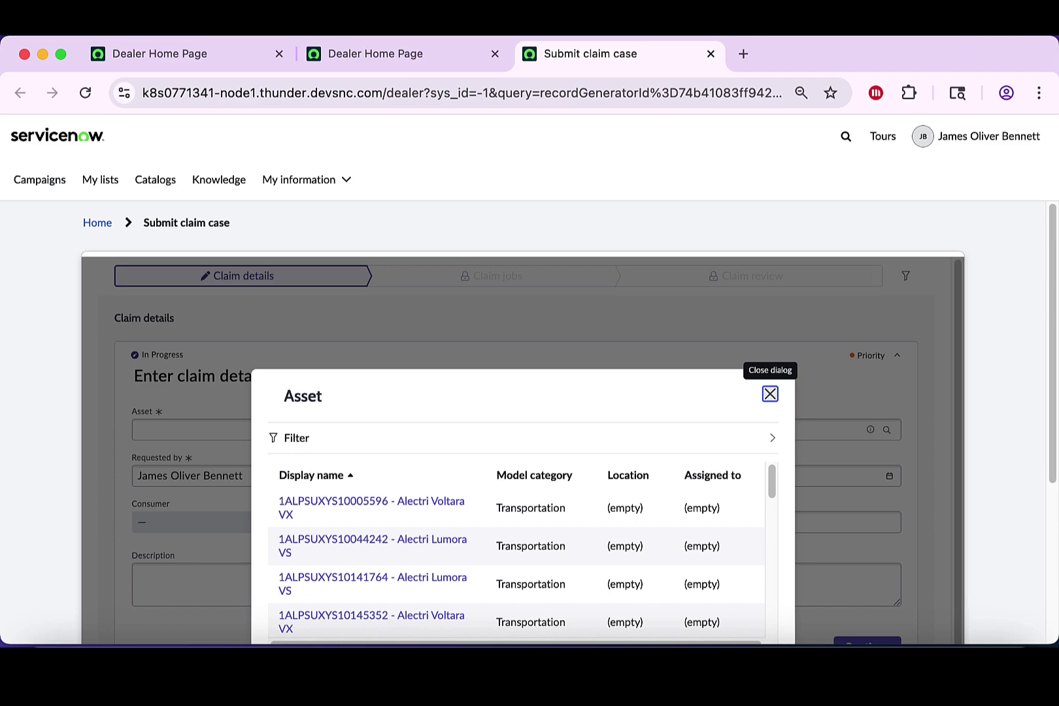
- Set the claim's asset to 1ALPSUXYS10005596 - Alectri Voltara VX
left_click(371, 501)
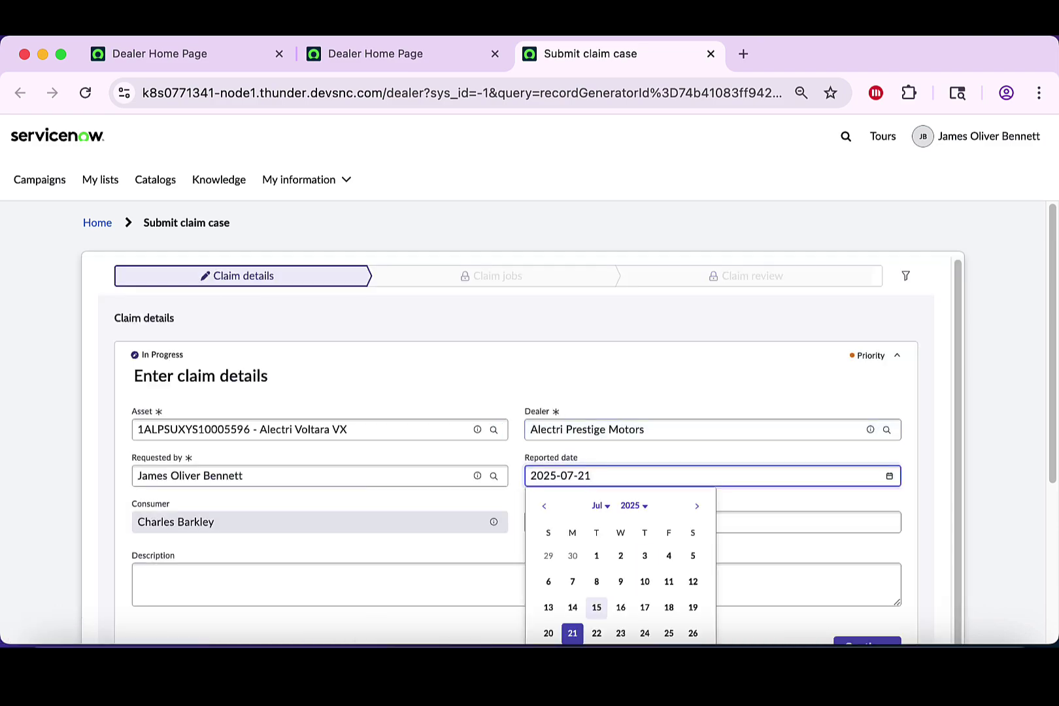
key("Tab")
key("Tab")
key("Tab")
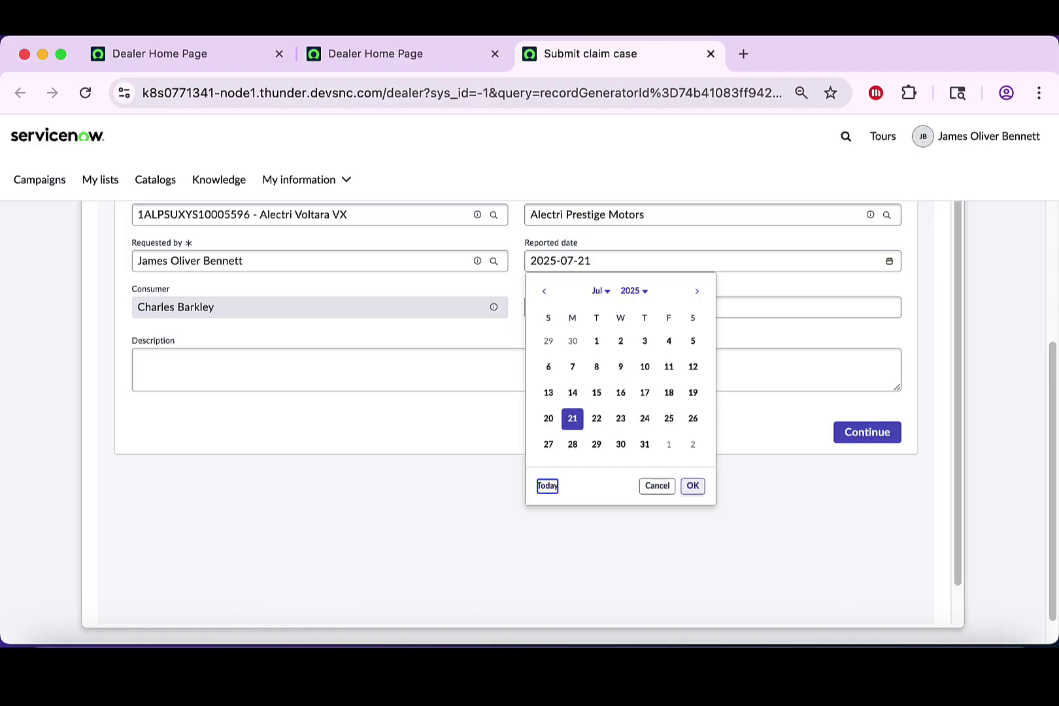
key("Escape")
key("Tab")
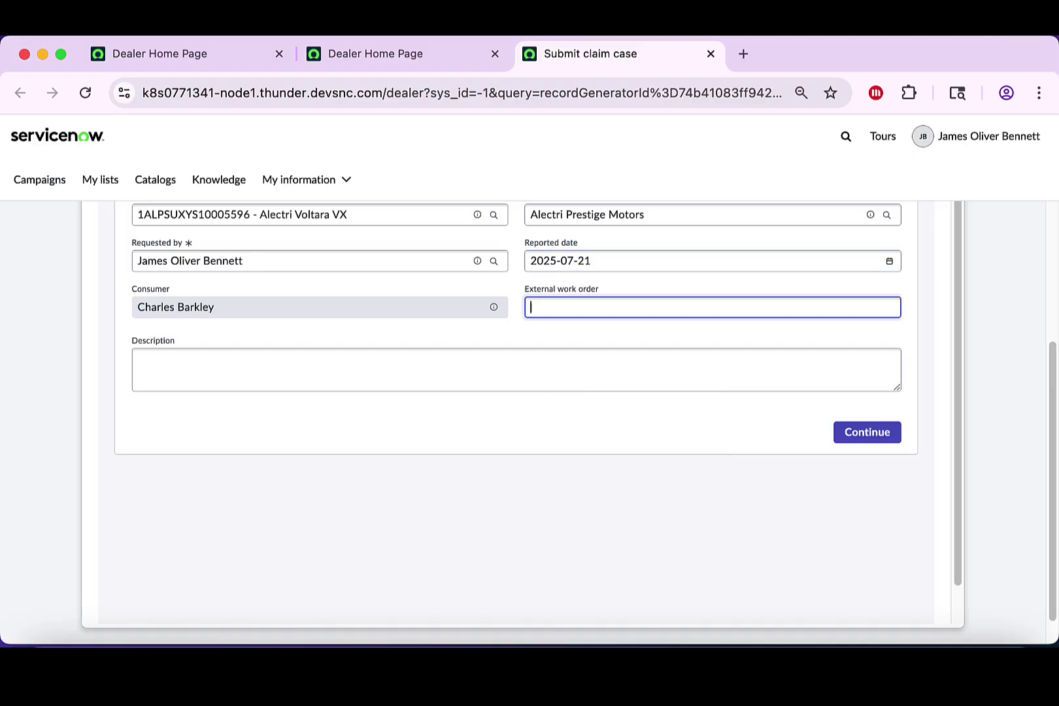
- Enter the external work order number and the description "Repair work for the Warranty Coverage for 1ALPSUXYS10005596 - AC module", and continue to the claim jobs
type("WO083888333")
key("Tab")
type("Repair work for the Warranty Coverage for 1ALPSUXYS10005596 - AC module")
key("Tab")
key("Return")
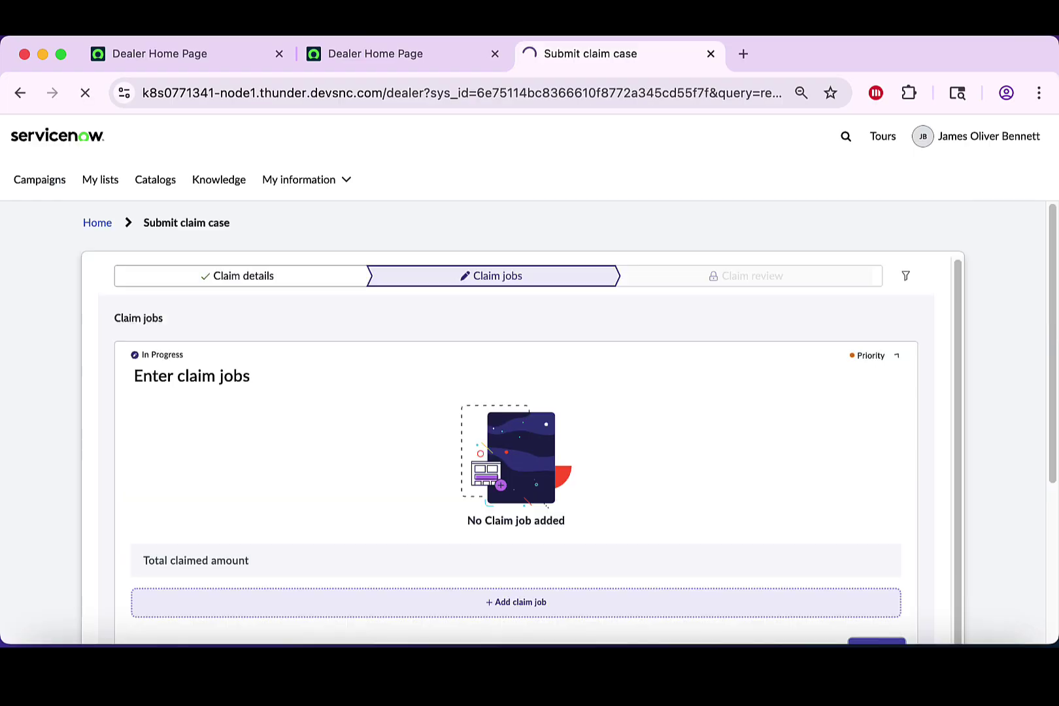
- Set the warranty job's causal part to Alectri Motors AC compressor assembly 38800-6C2-A02 and its repair action to Replacement
key("super+Tab")
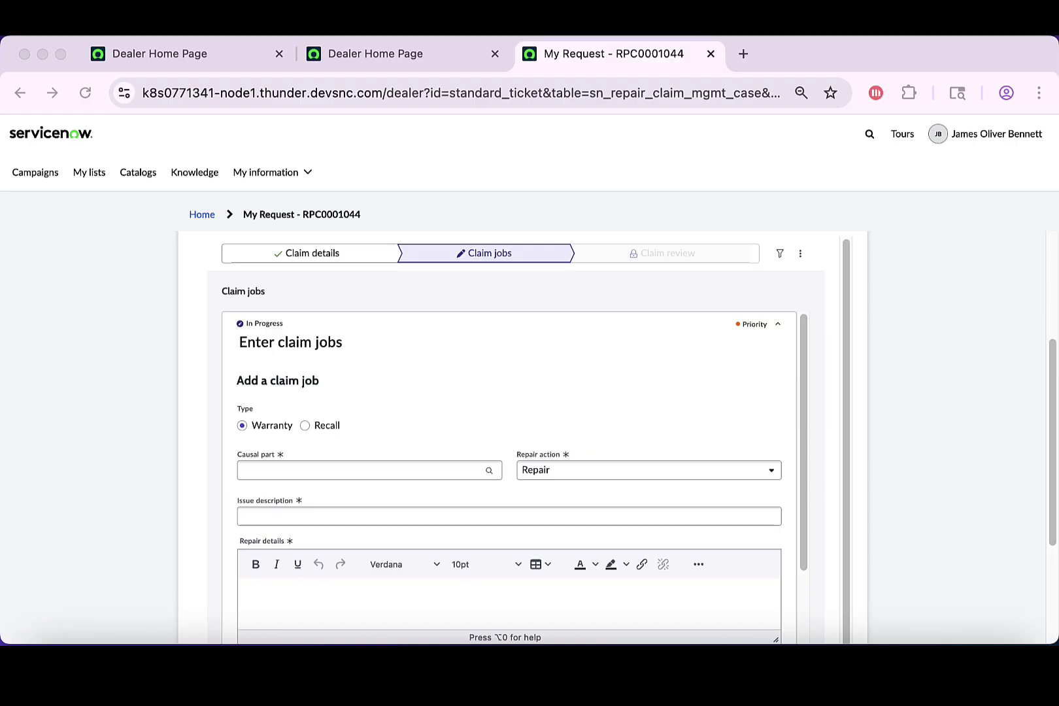
left_click(363, 471)
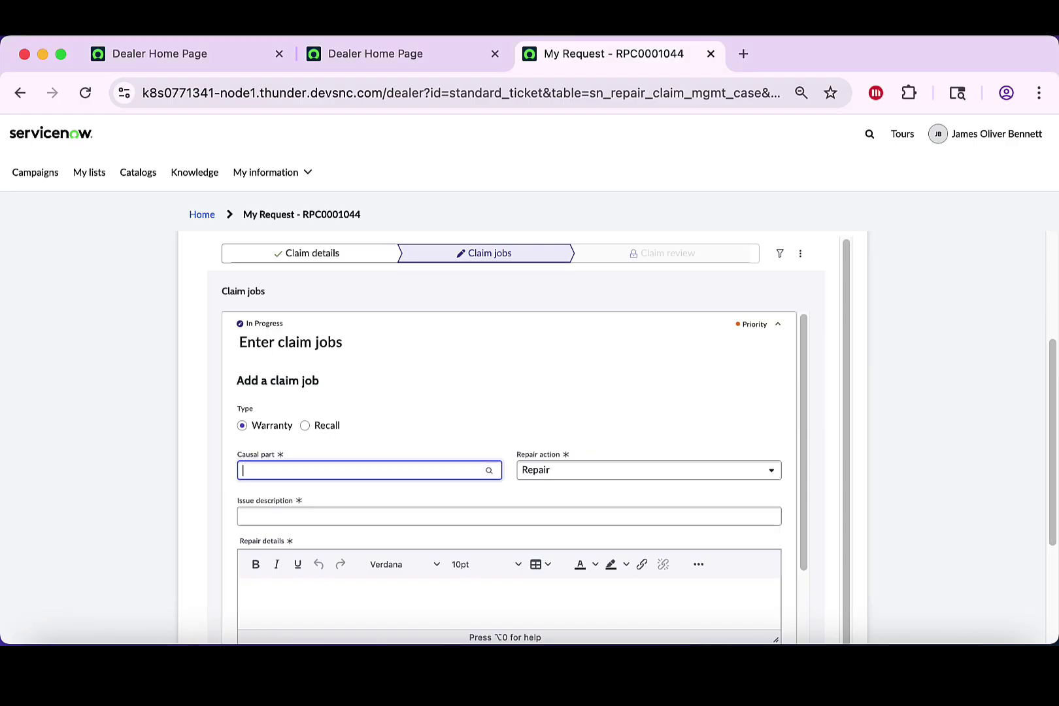
key("super+v")
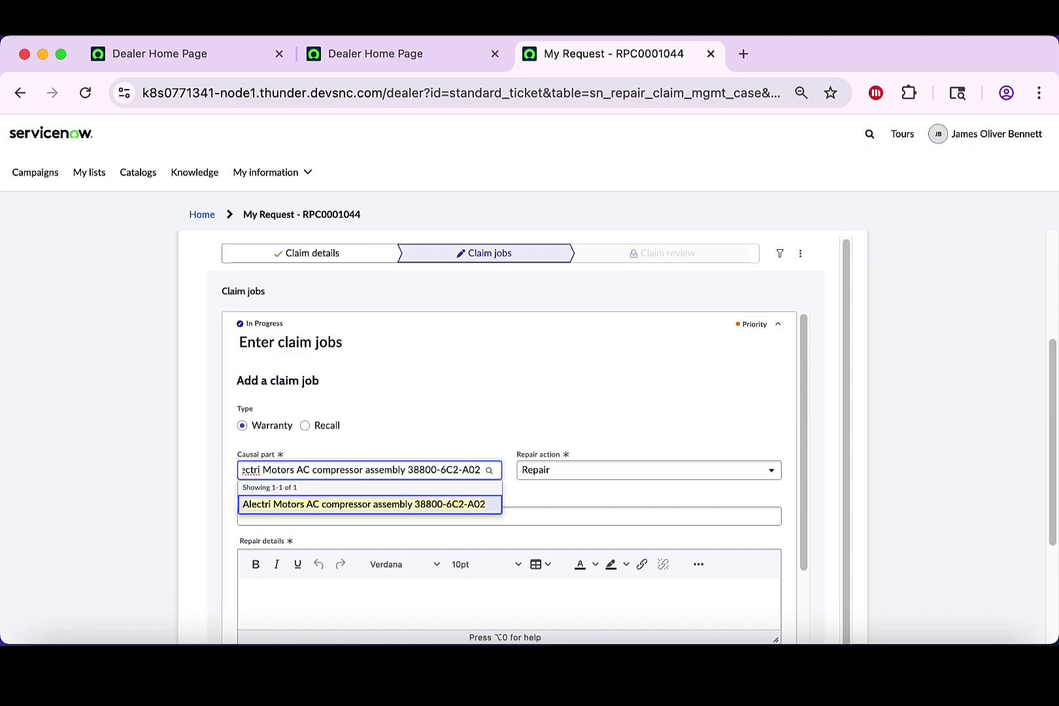
left_click(365, 504)
left_click(648, 470)
key("Down")
key("Return")
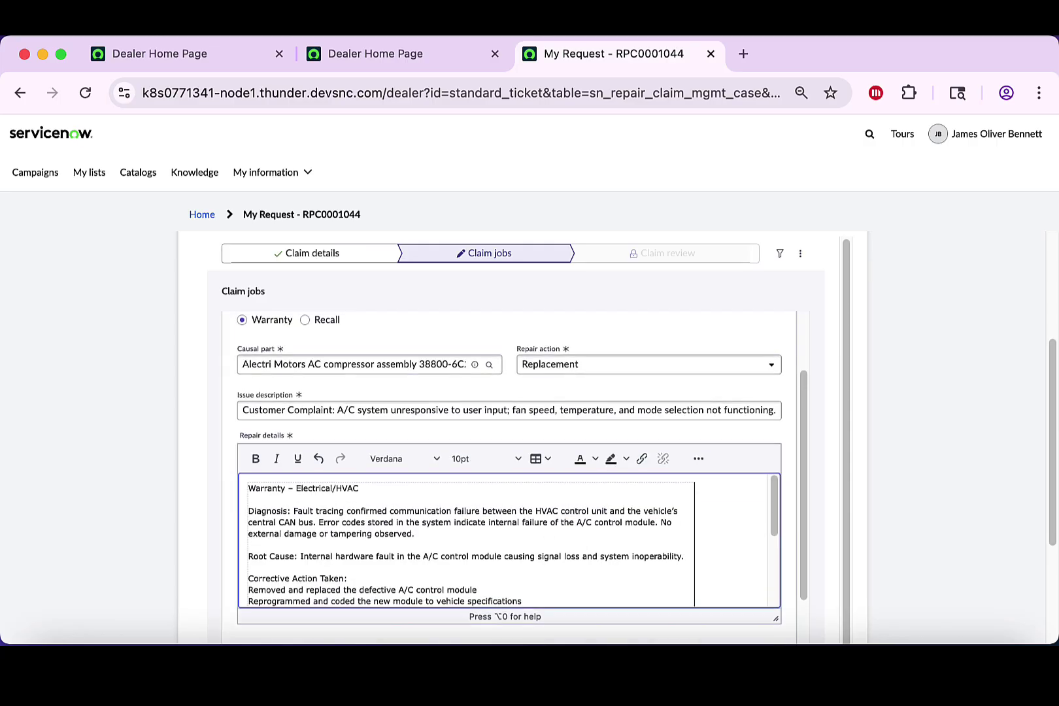
- Add Alectri Motors AC compressor assembly 38800-6C2-A02 as the replaced causal part, with a base amount of 275 USD and 19% tax
scroll(508, 541, "down", 1)
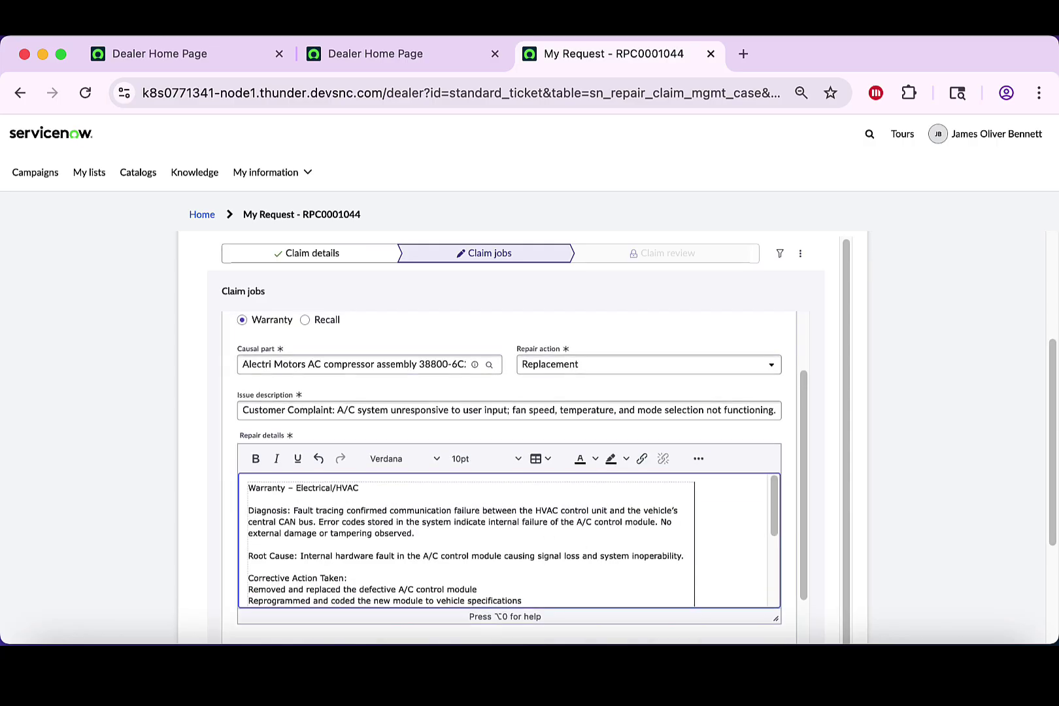
scroll(509, 541, "down", 3)
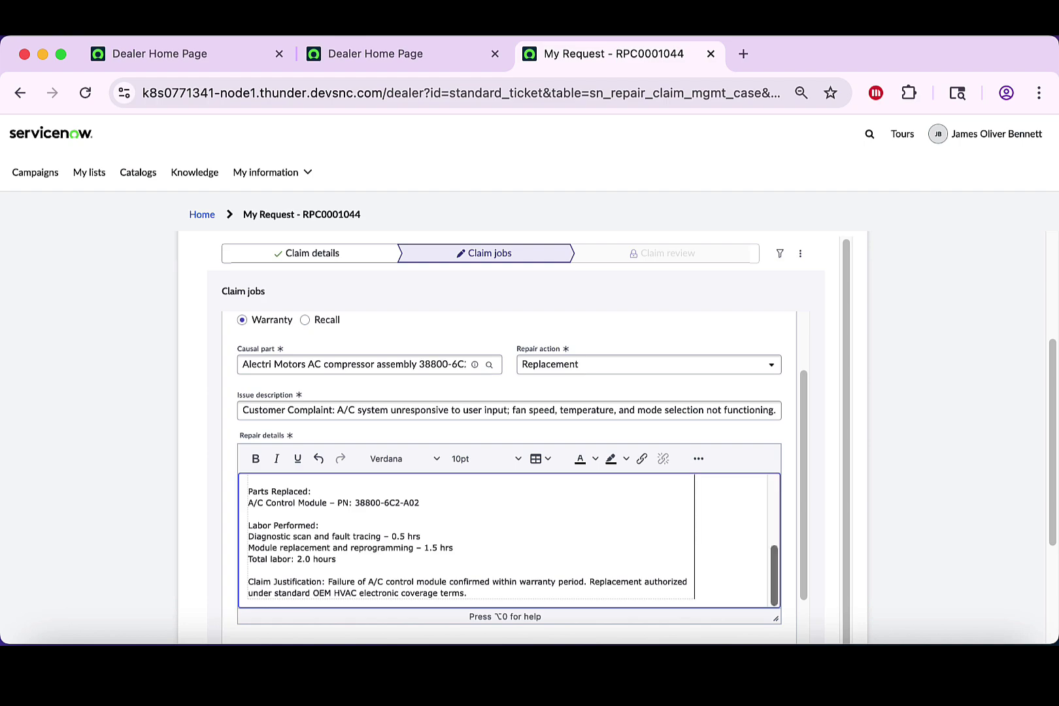
scroll(508, 541, "down", 5)
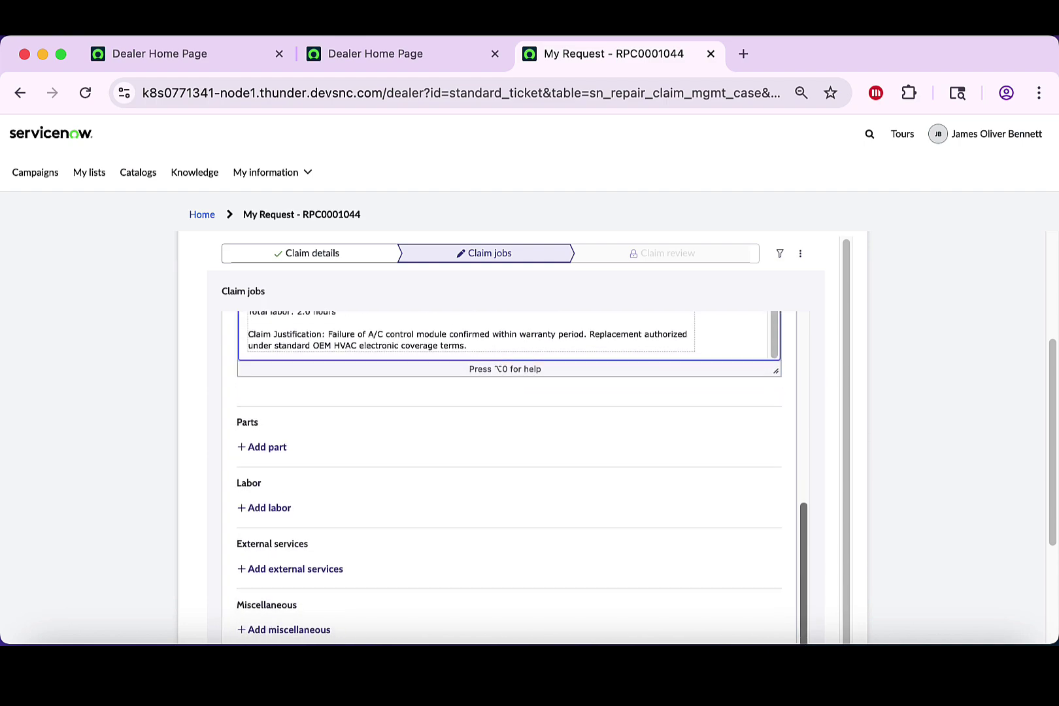
left_click(263, 447)
left_click(313, 463)
left_click(313, 498)
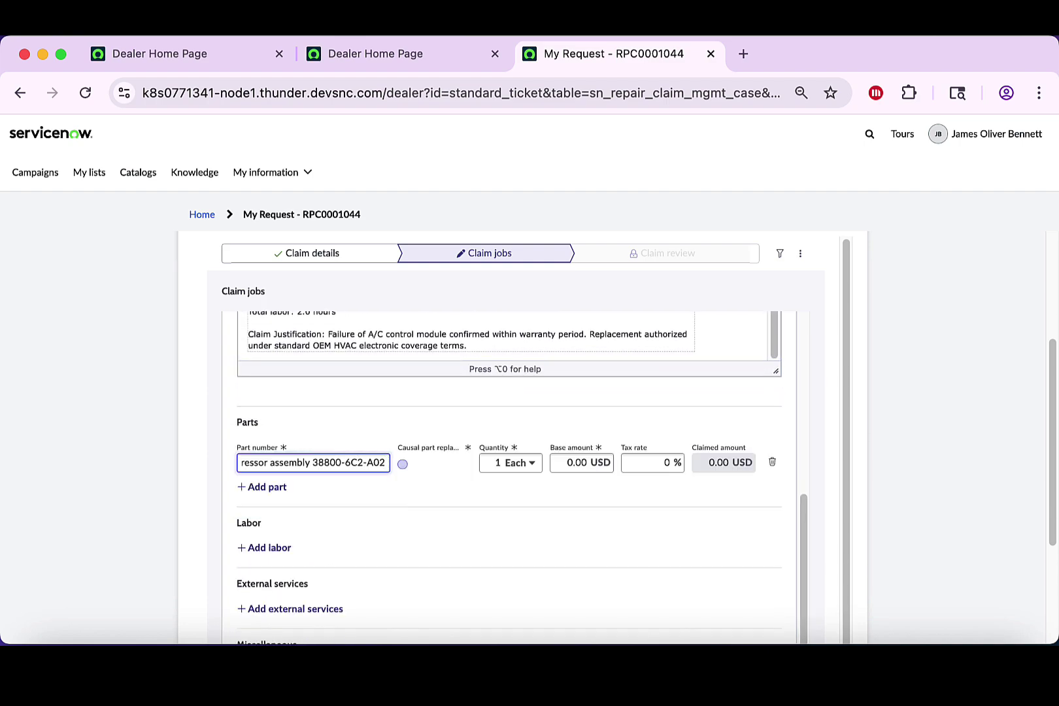
left_click(403, 465)
left_click(578, 463)
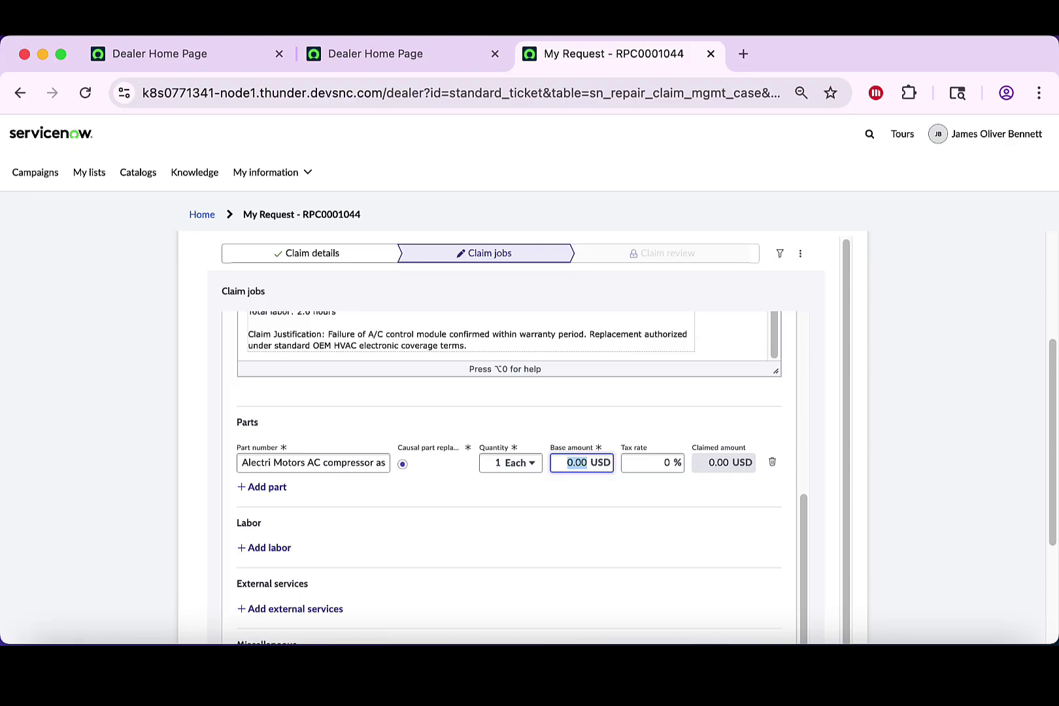
type("275")
key("Tab")
type("19")
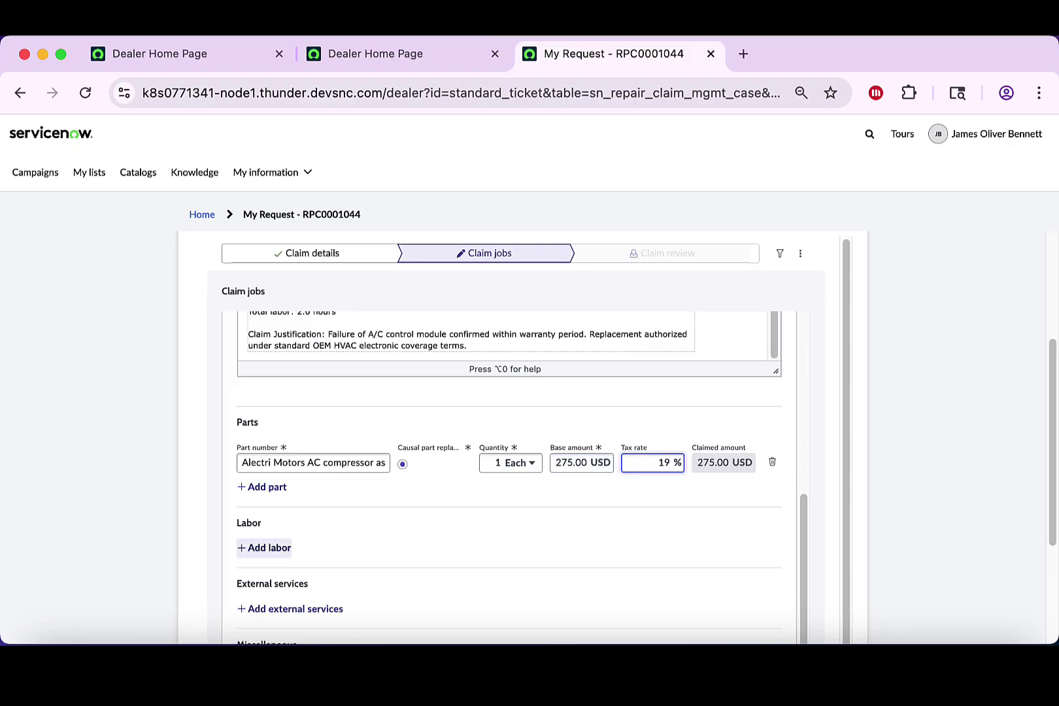
- Add a labor line with code ACA-ASR-248, duration 3 hours, base amount 130 USD and 19% tax
left_click(264, 548)
key("Down")
key("Return")
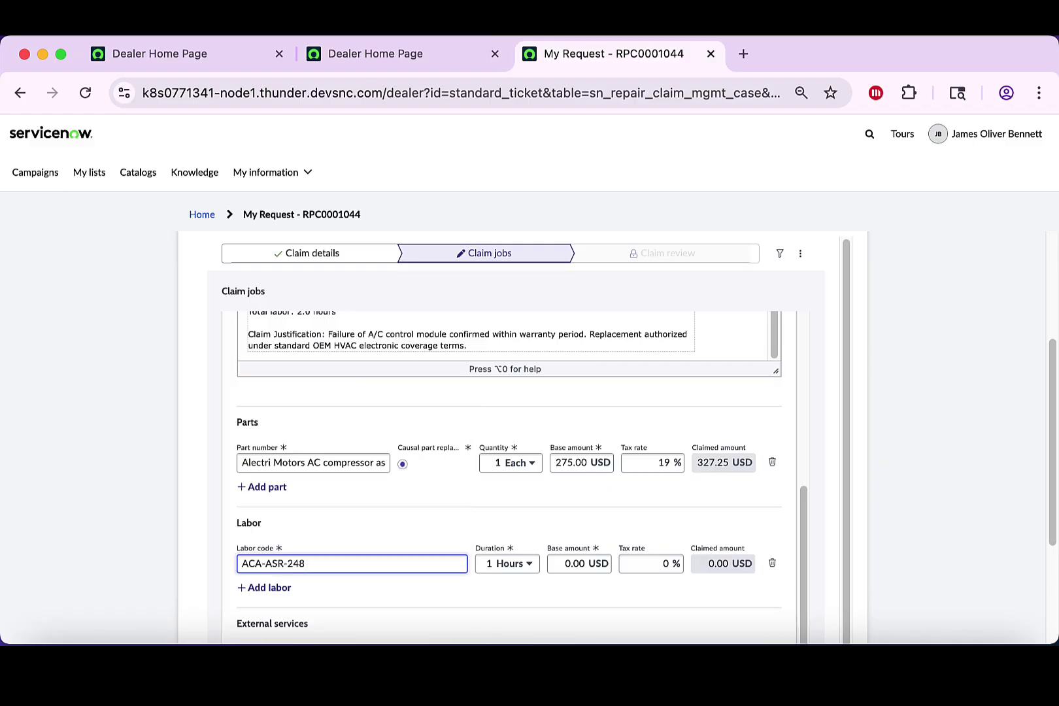
key("Tab")
type("3")
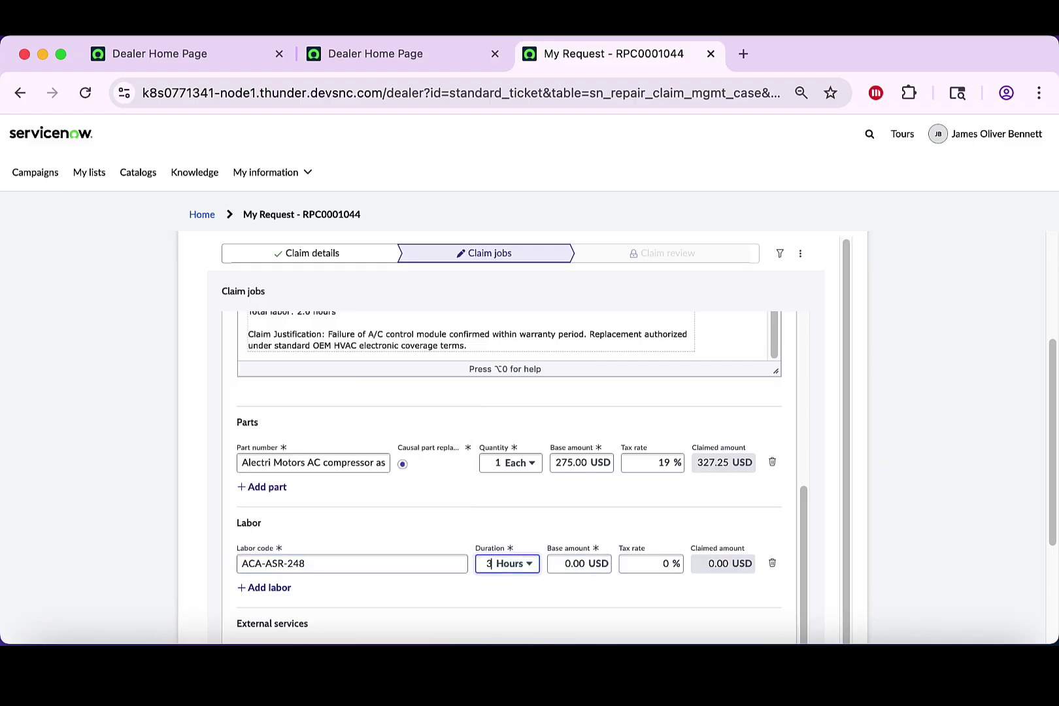
key("Tab")
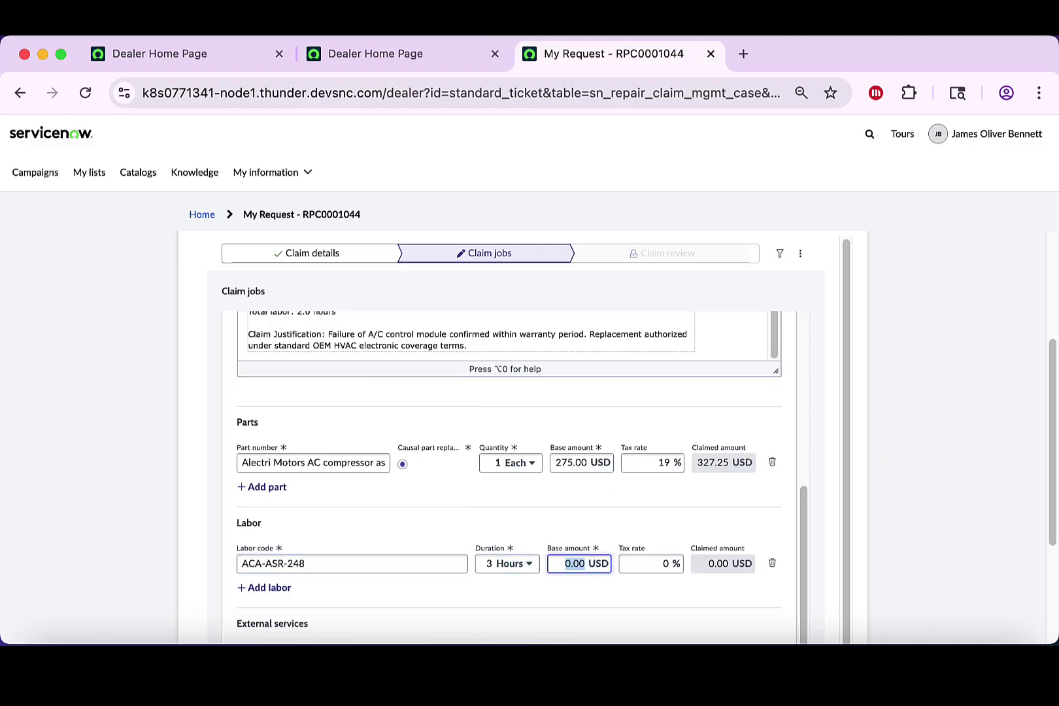
type("130")
key("Tab")
type("19")
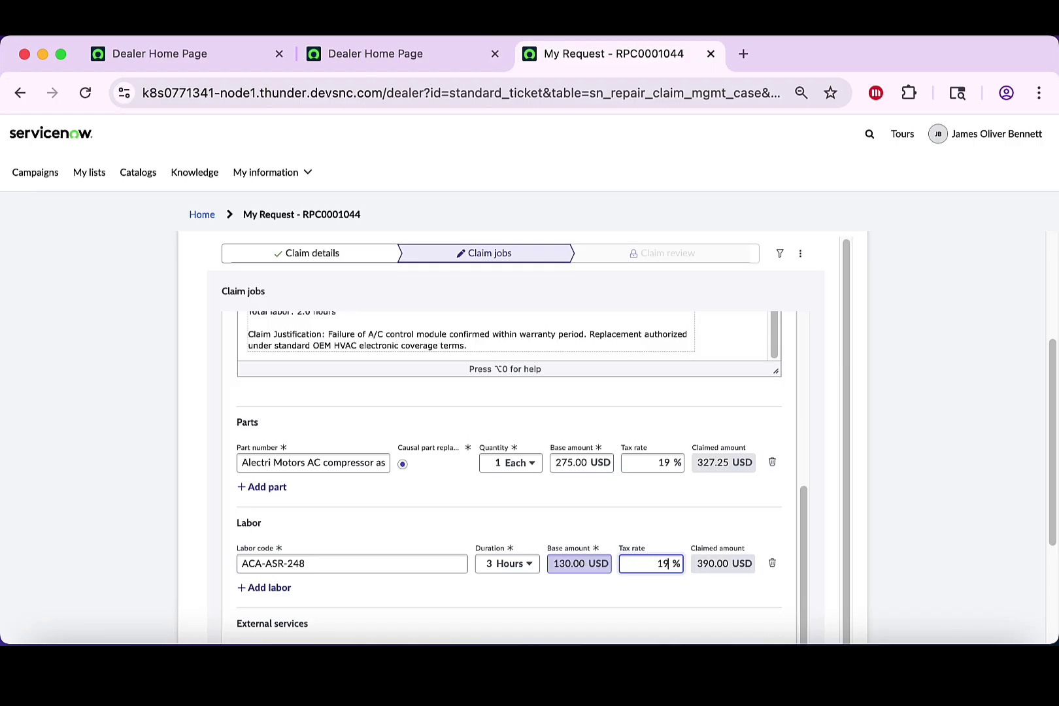
- Add a miscellaneous line "Customer pick up services" with a base amount of 150 USD and 19% tax
scroll(510, 478, "down", 2)
key("Tab")
key("Tab")
key("Tab")
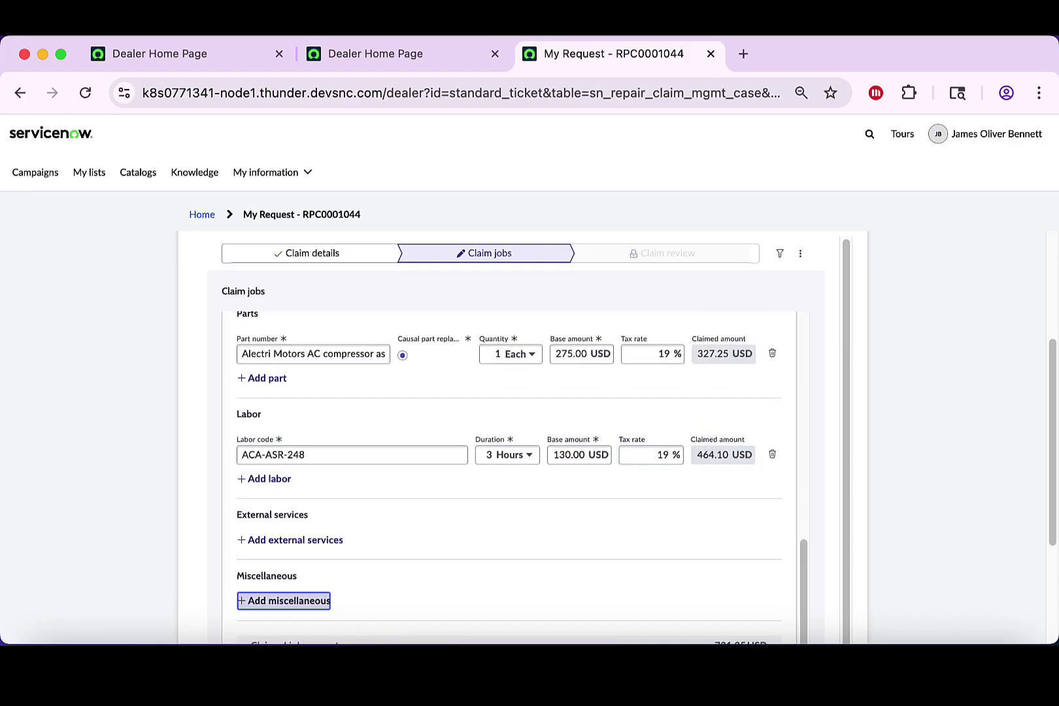
key("Return")
type("Cu")
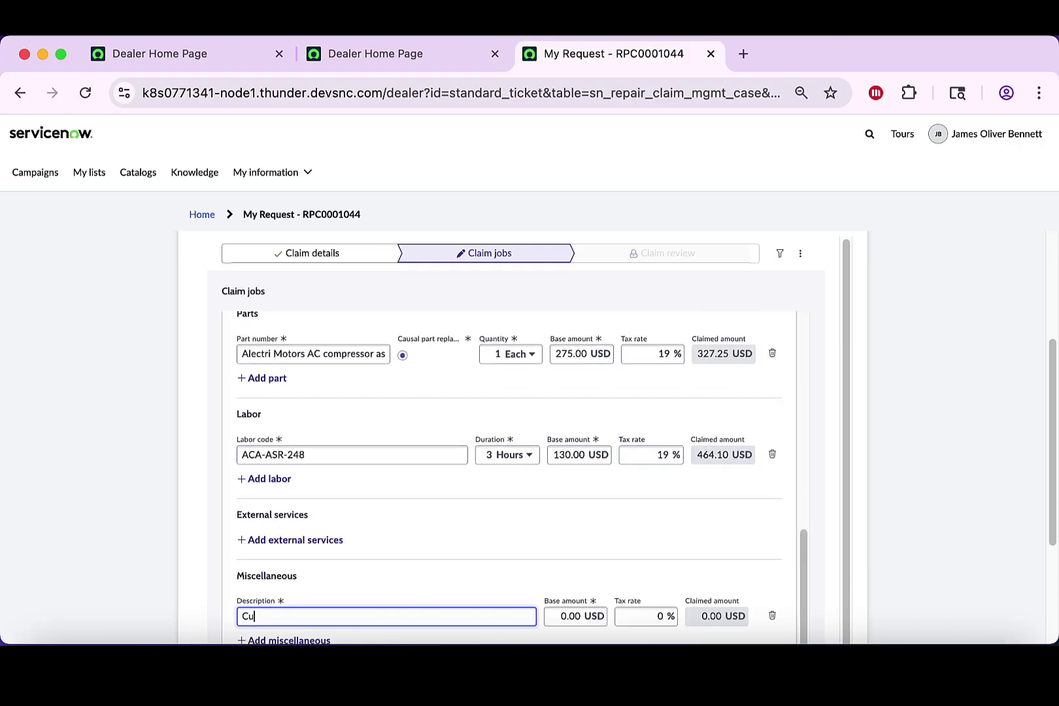
type("stomer pick up services")
key("Tab")
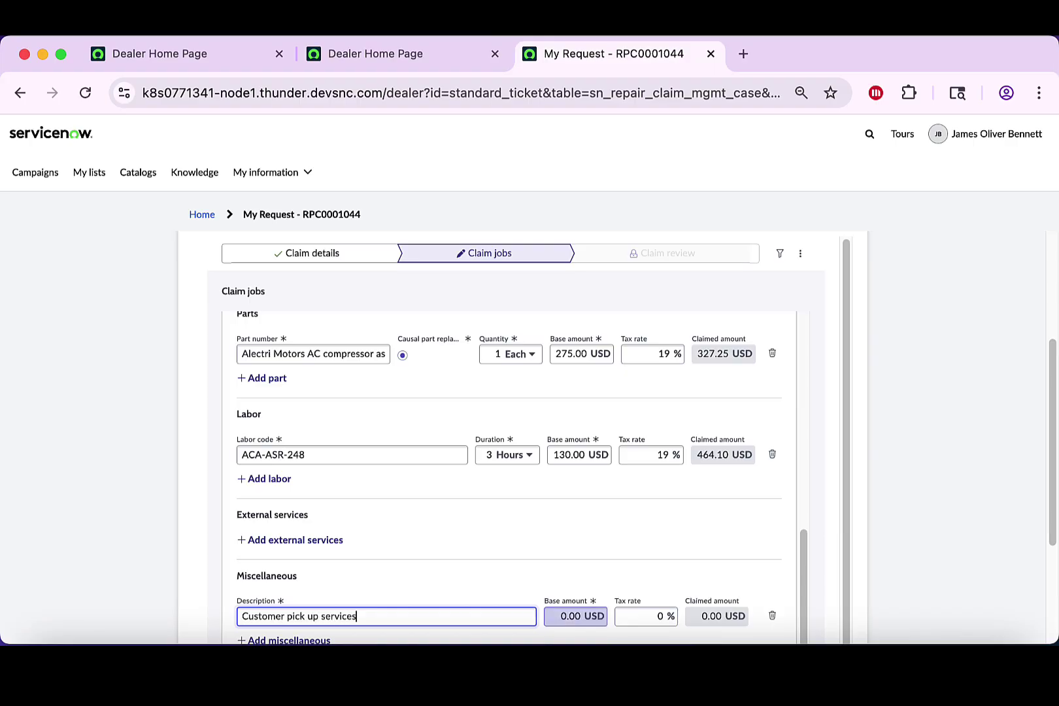
type("150")
key("Tab")
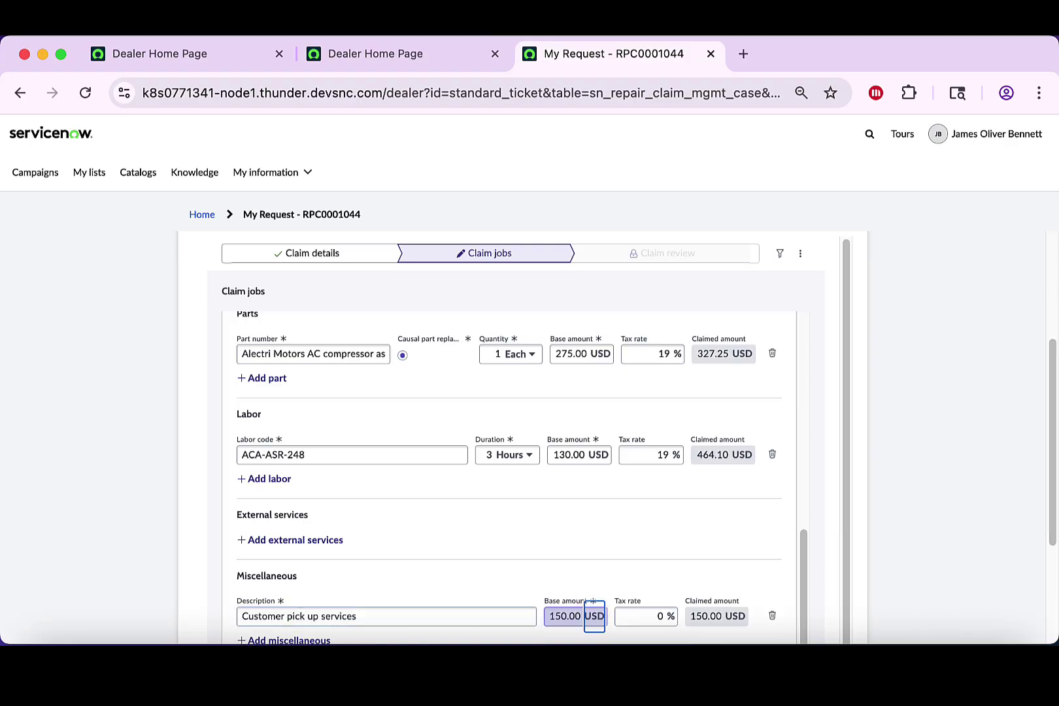
key("Tab")
type("19")
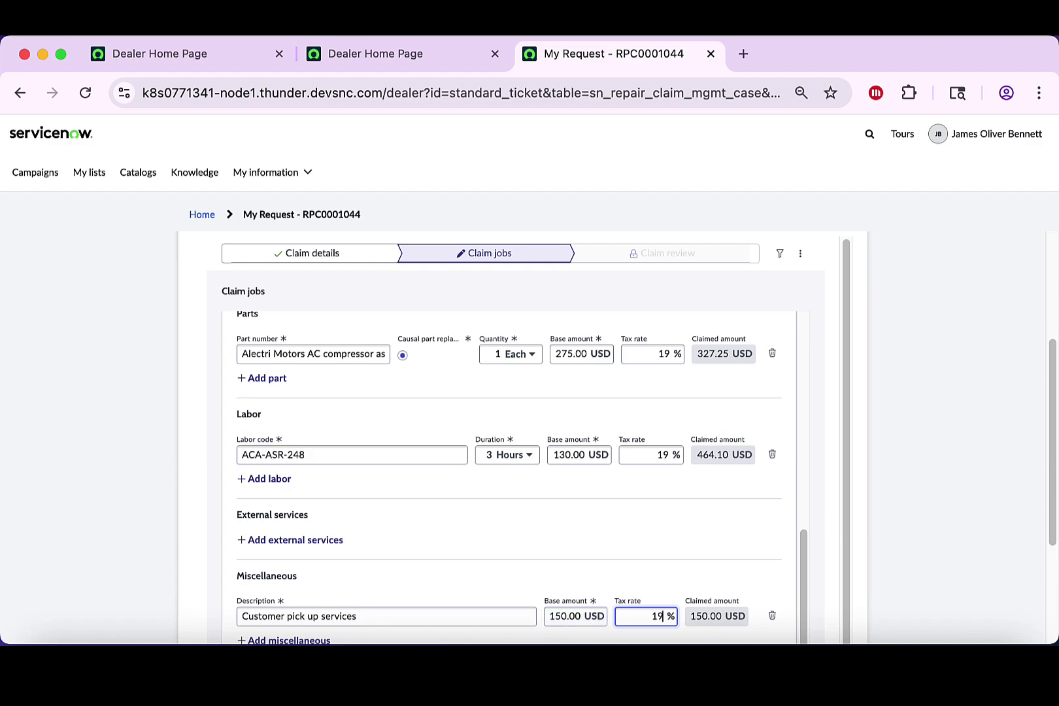
- Save the completed claim job
scroll(522, 478, "down", 1)
scroll(662, 391, "down", 5)
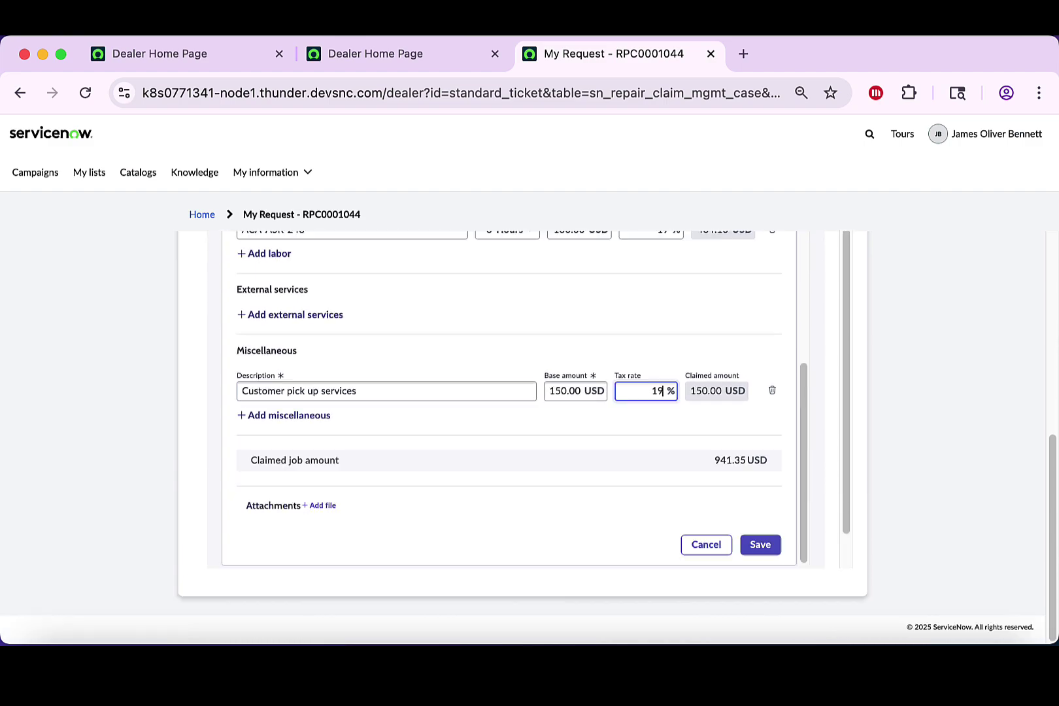
left_click(760, 544)
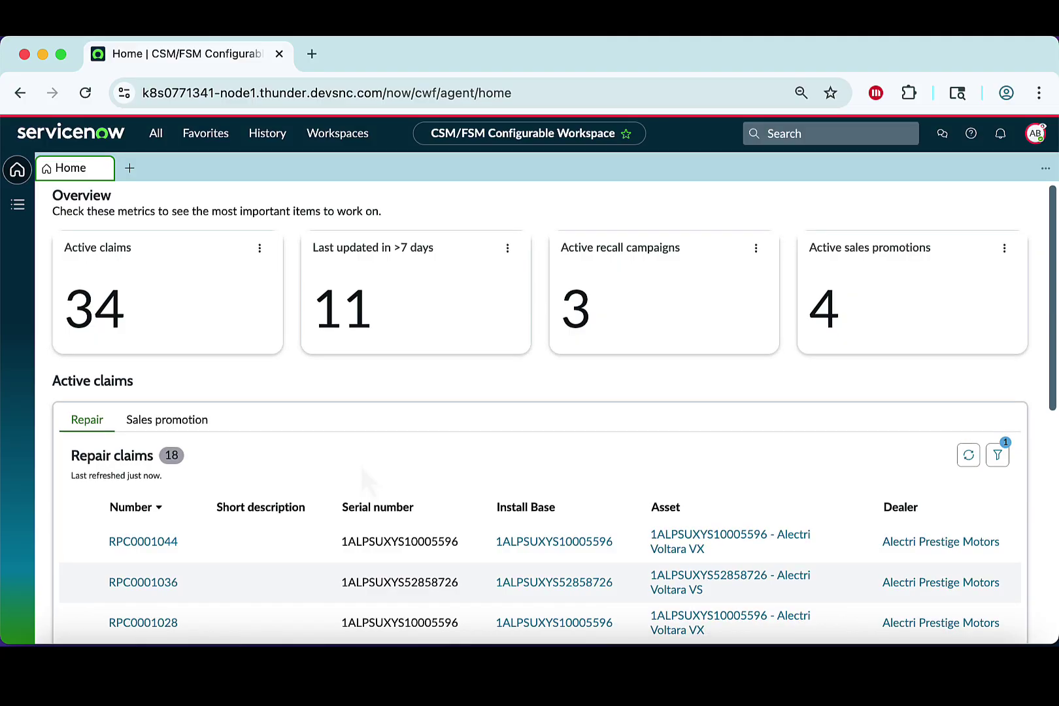
- Open repair claim RPC0001044 from the active repair claims in the CSM/FSM Configurable Workspace
scroll(361, 467, "down", 2)
scroll(369, 485, "down", 2)
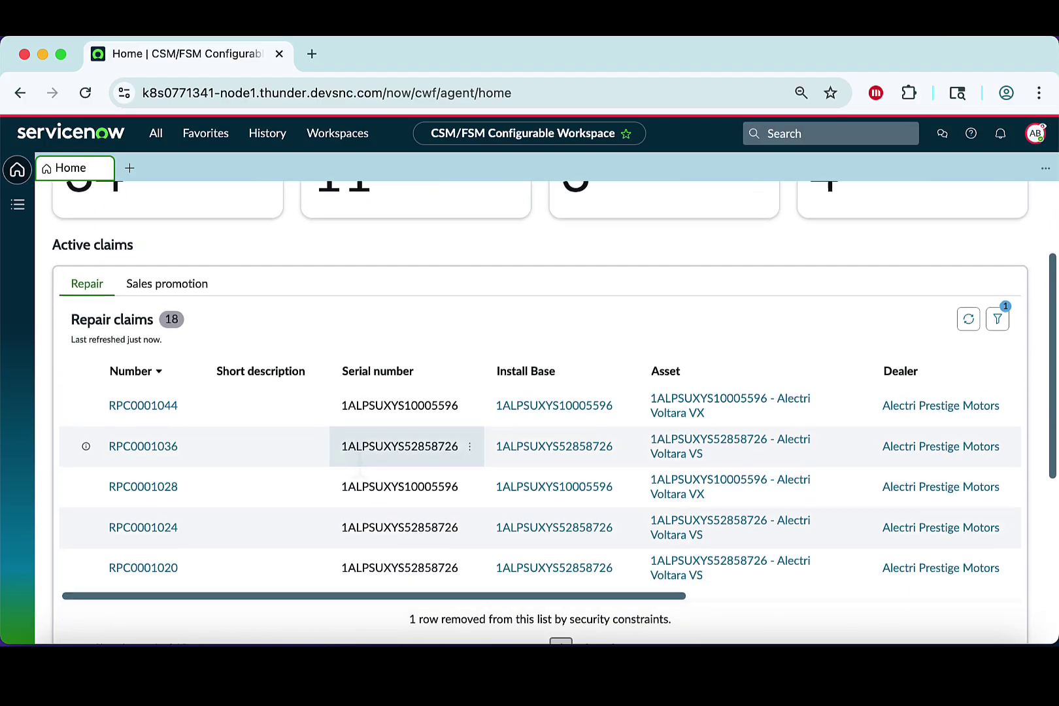
left_click(163, 387)
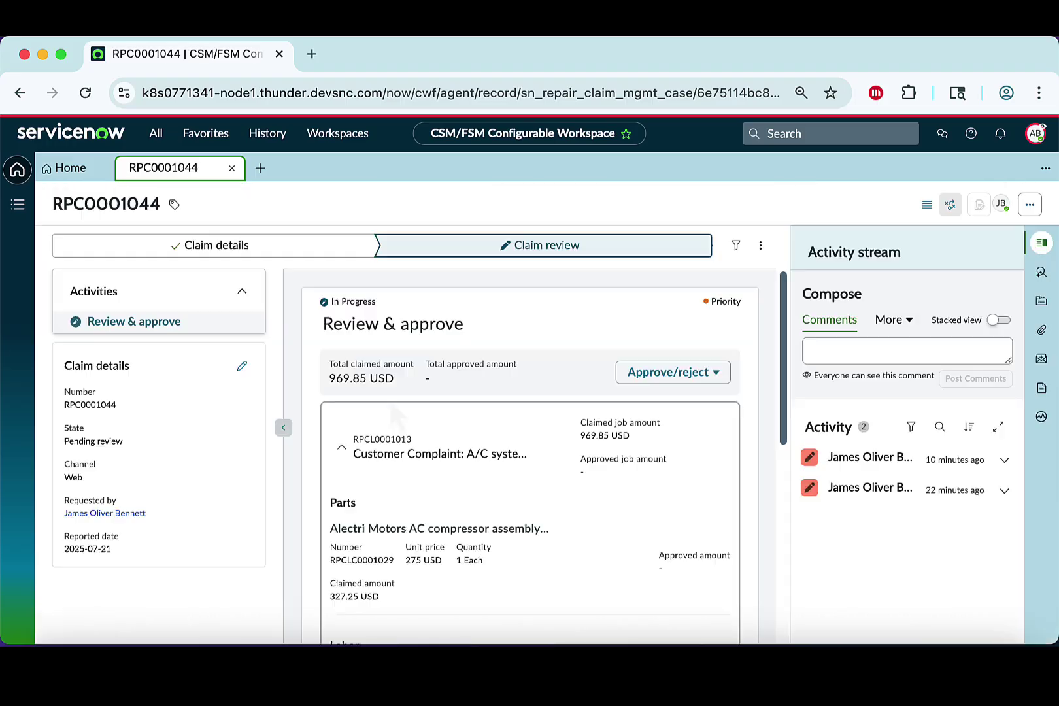
- Set the repair claim's review decision to Partially approved
scroll(458, 517, "down", 3)
scroll(461, 526, "down", 3)
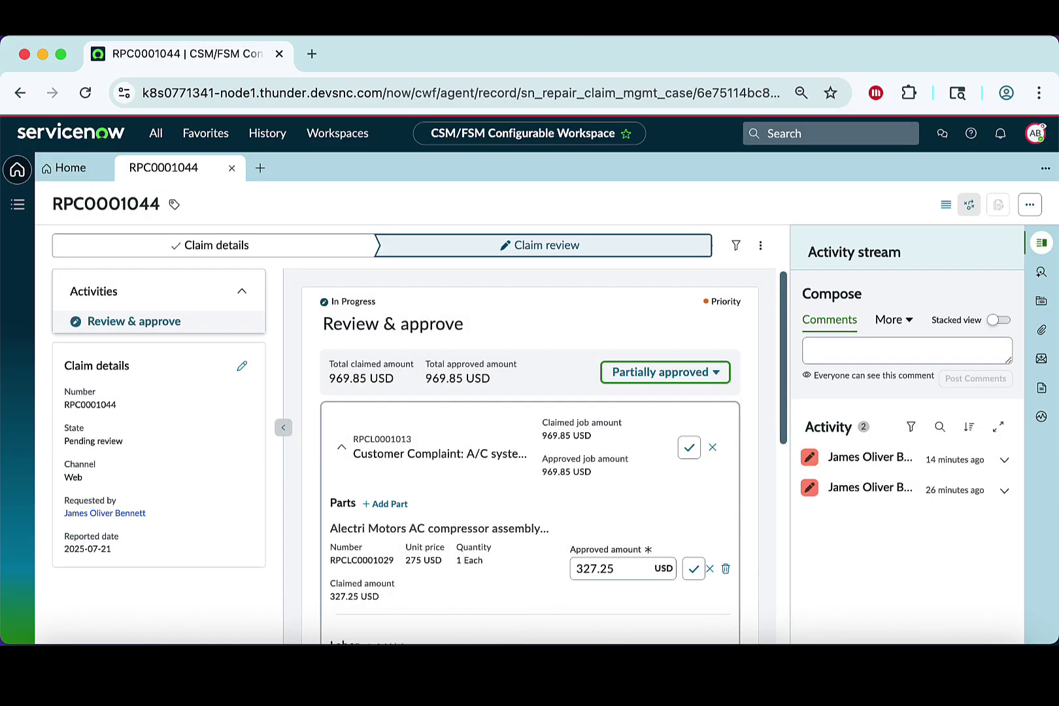
key("Return")
key("Up")
key("Up")
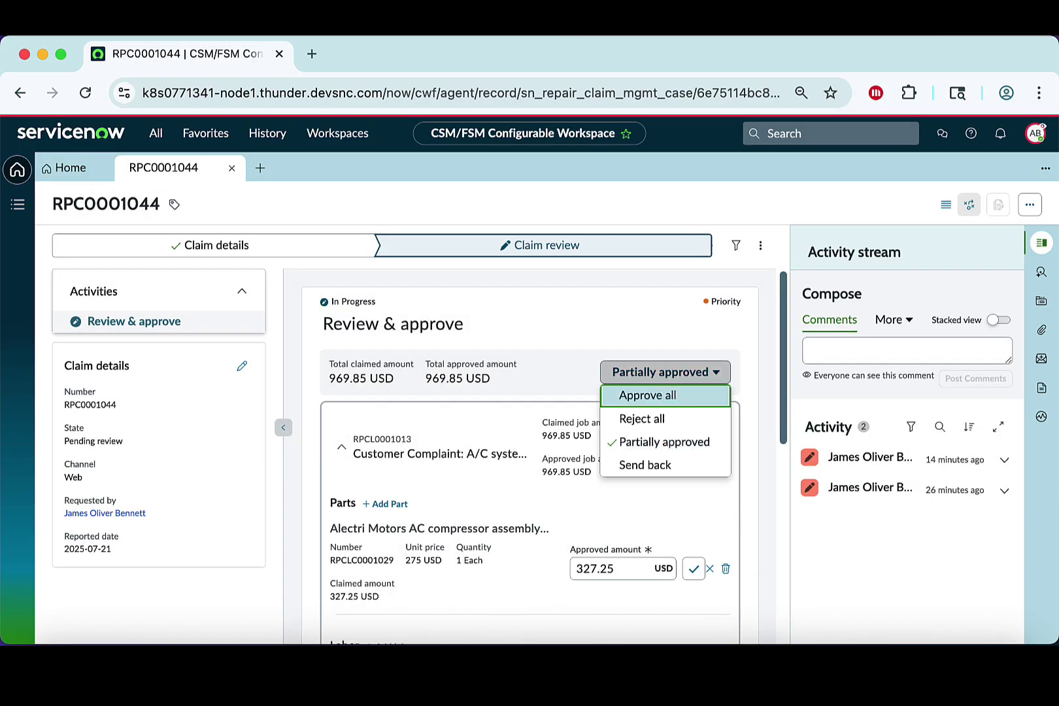
key("Down")
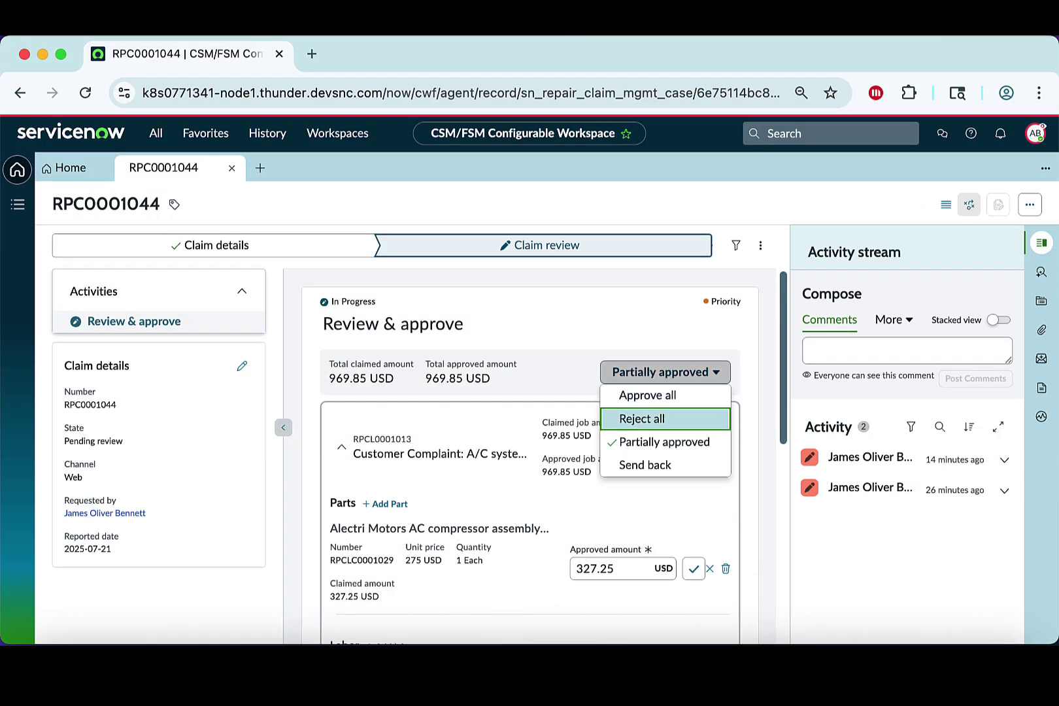
key("Down")
key("Down")
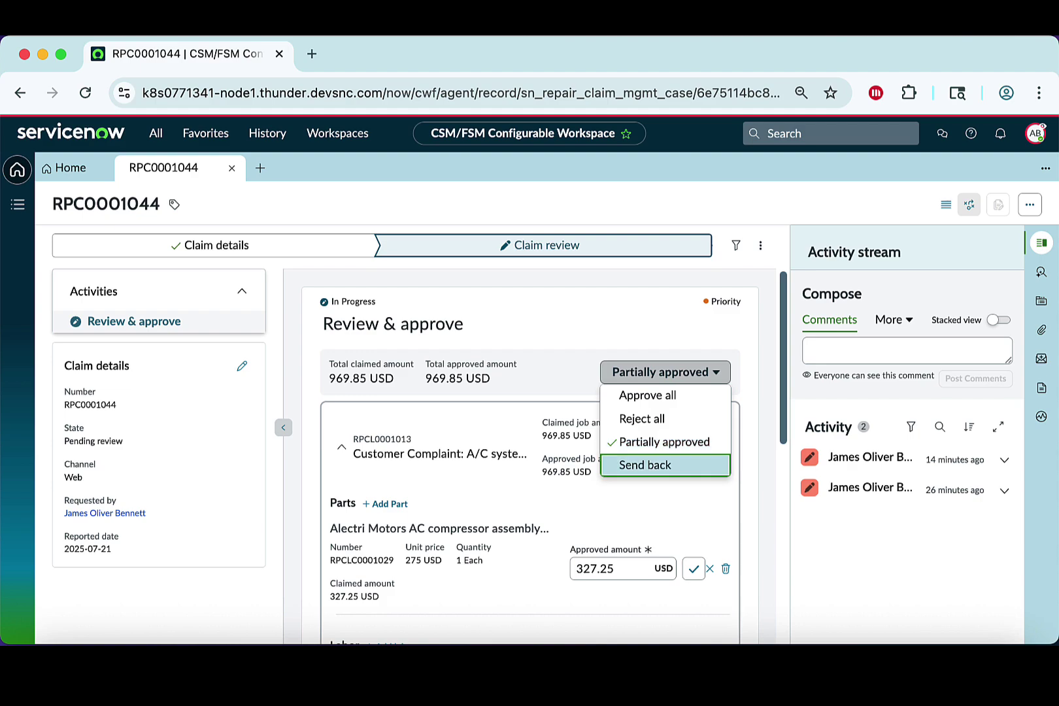
key("Up")
key("Return")
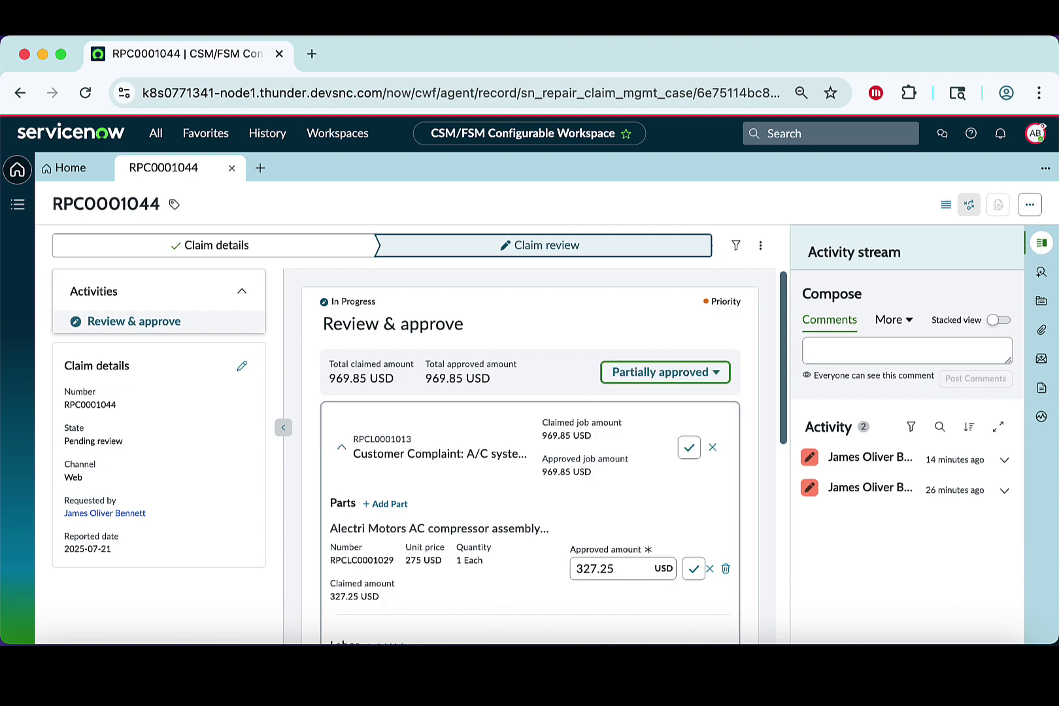
- Reject the Customer pick up services line in the claim's Miscellaneous section
scroll(544, 457, "down", 1)
scroll(530, 458, "down", 2)
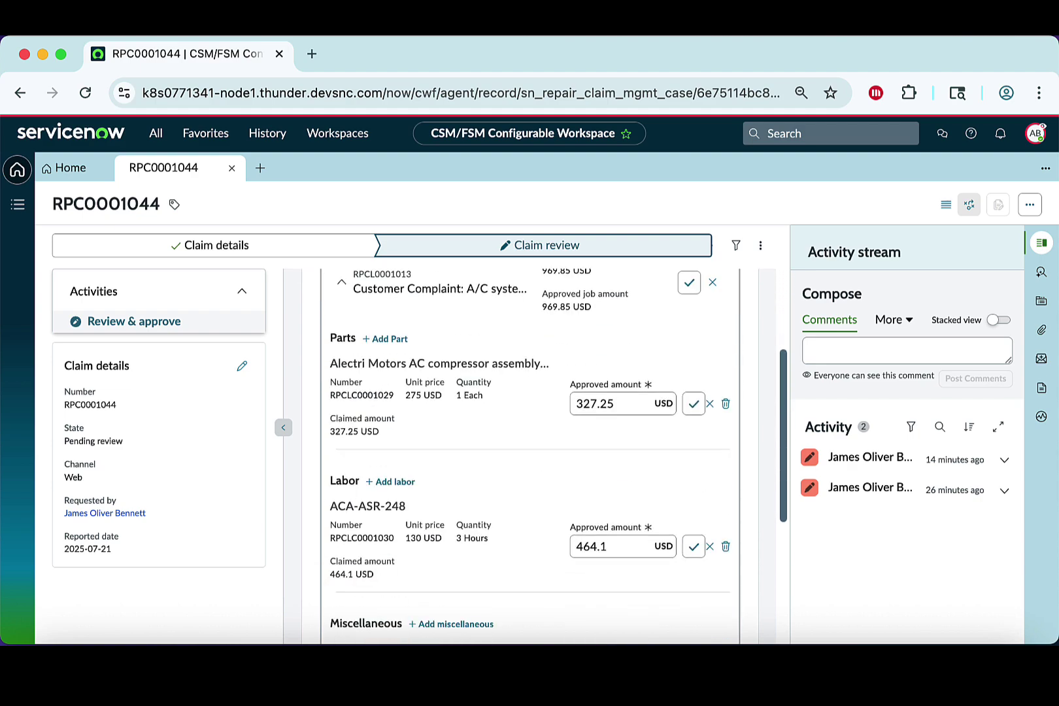
scroll(709, 430, "down", 4)
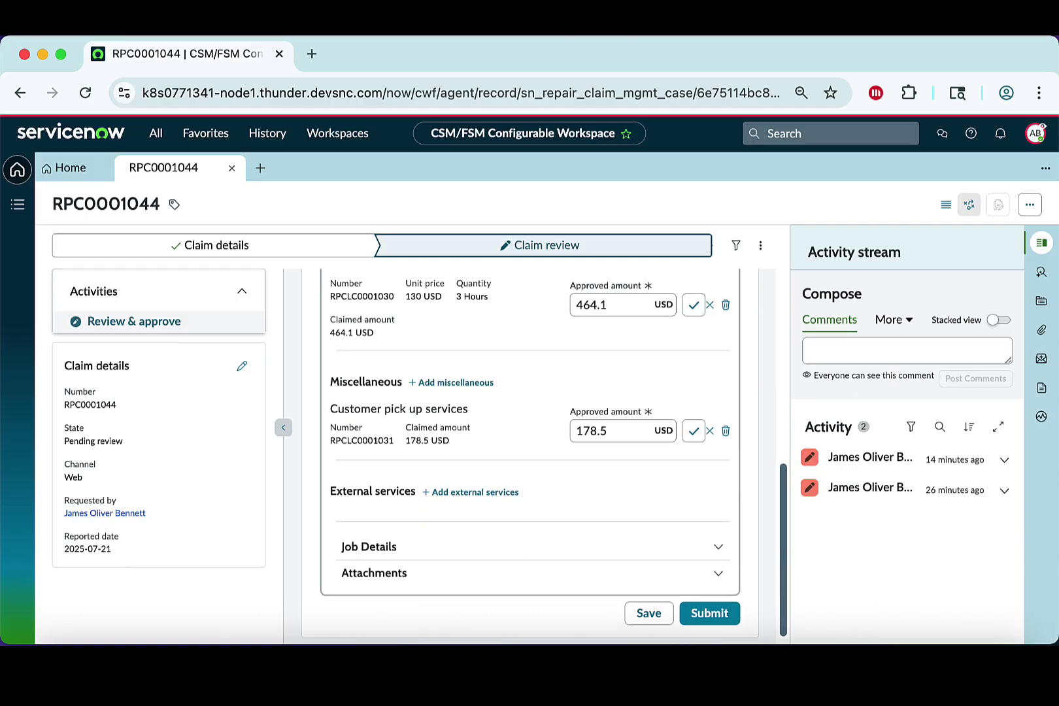
left_click(710, 430)
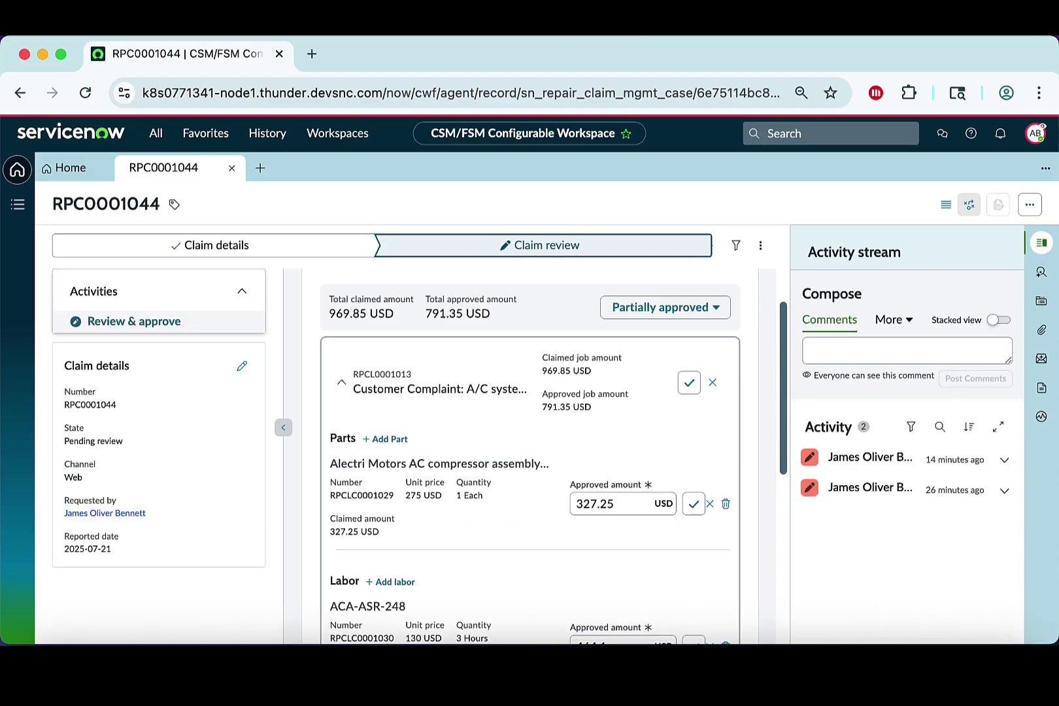
- Change the review decision to Send back and submit it with the comment "Need proof of repair photos"
left_click(665, 307)
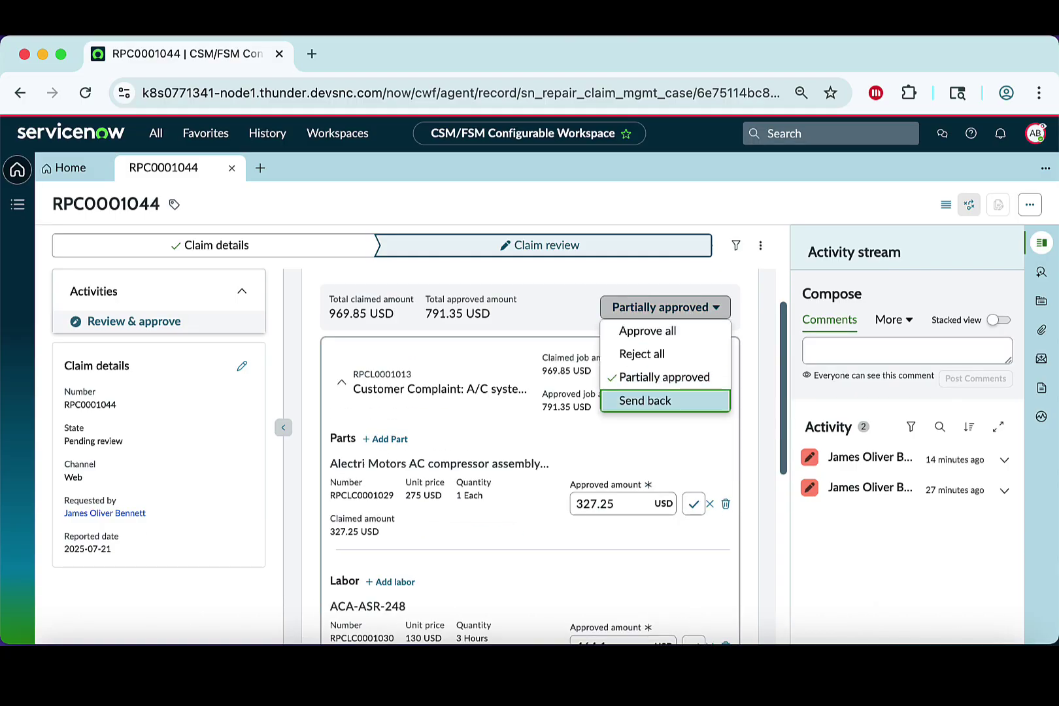
key("Return")
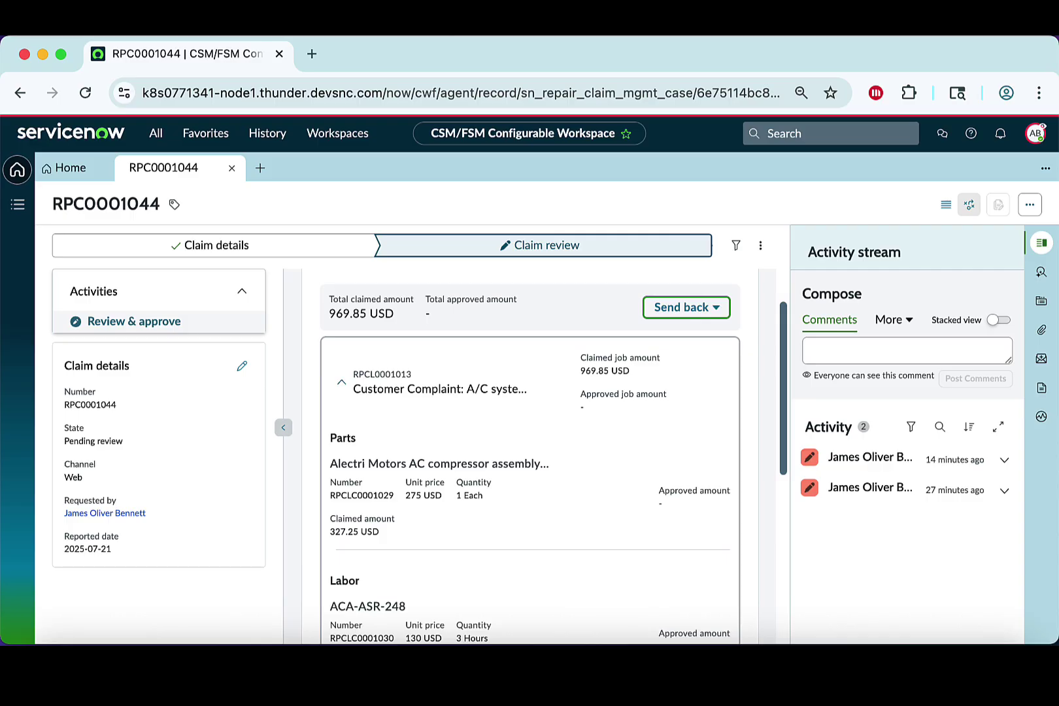
scroll(529, 457, "down", 5)
key("Tab")
key("Return")
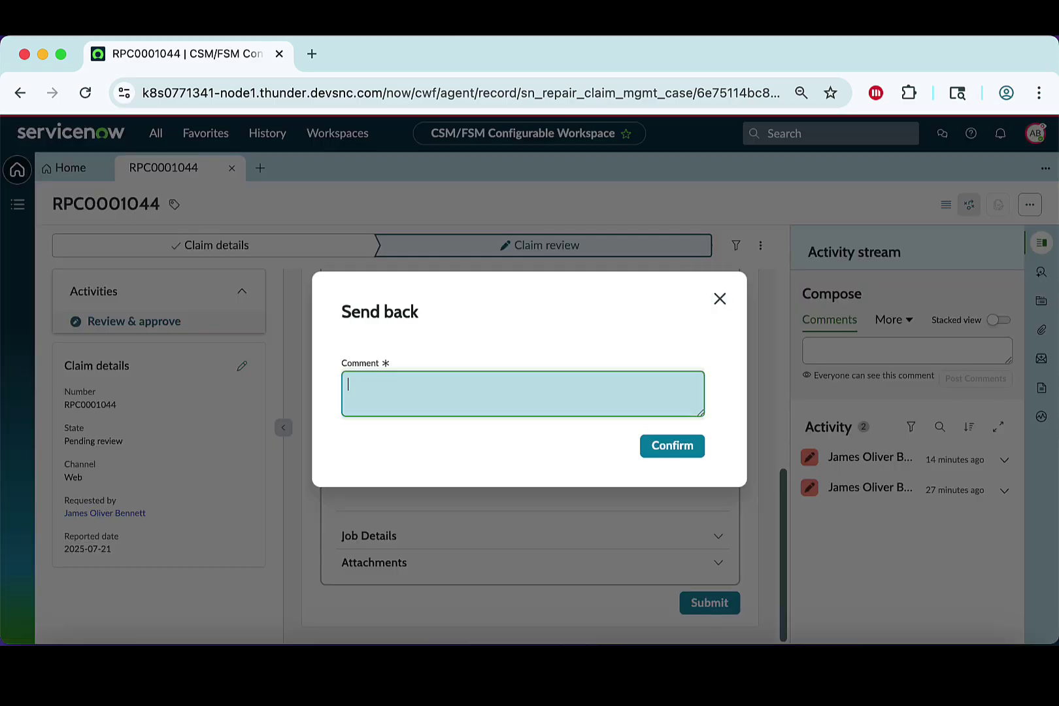
type("Need proof of repair photos")
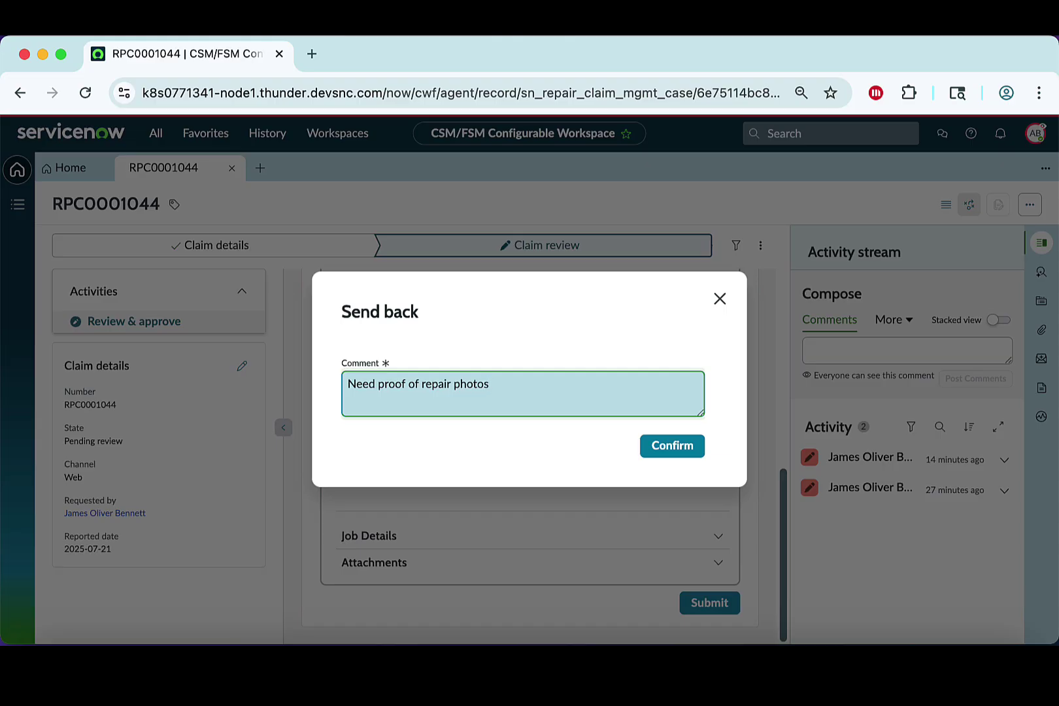
key("Return")
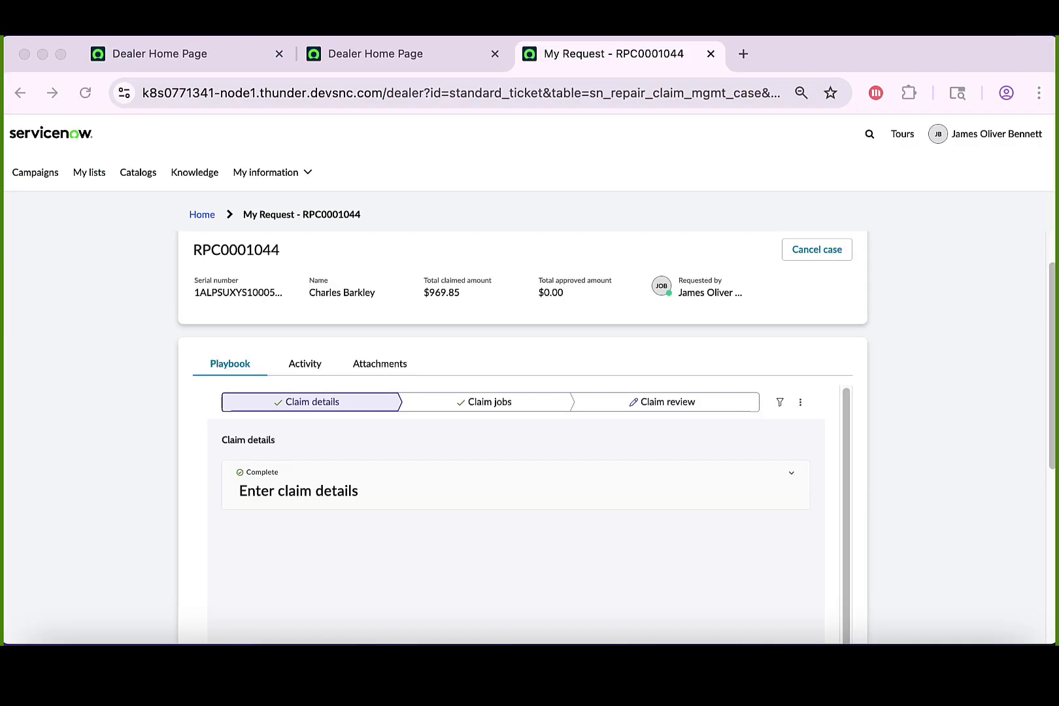
- In the dealer portal, attach Proof of warranty repair pictures.jpeg to the claim and post the message "Proof of repair pictures attached."
left_click(305, 363)
left_click(807, 407)
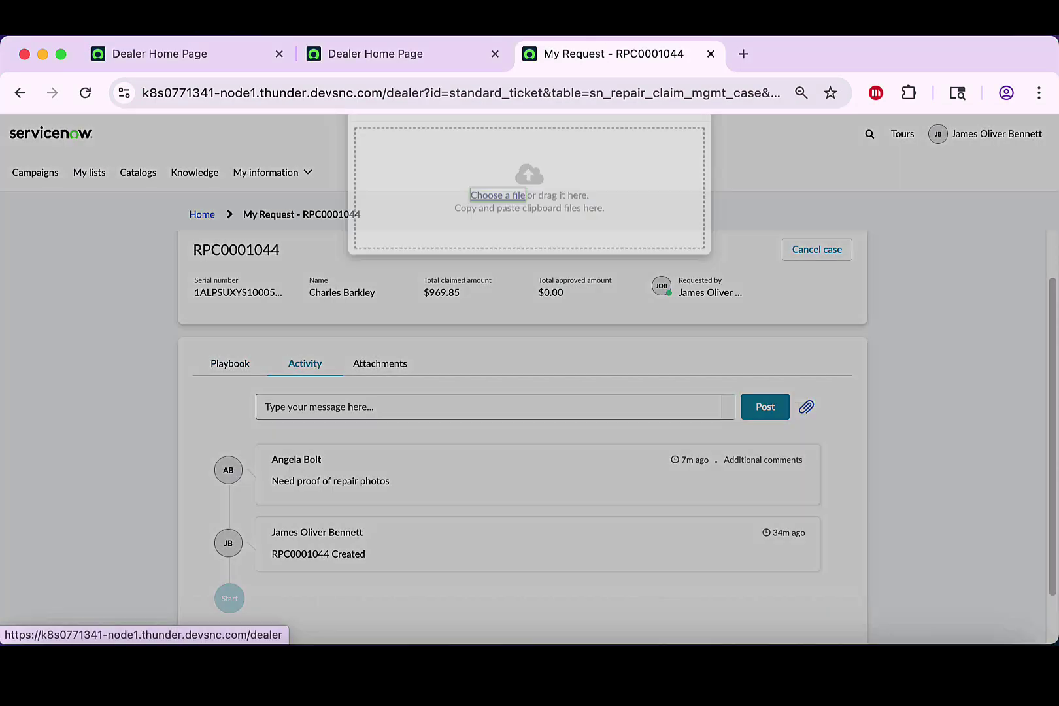
type("attache")
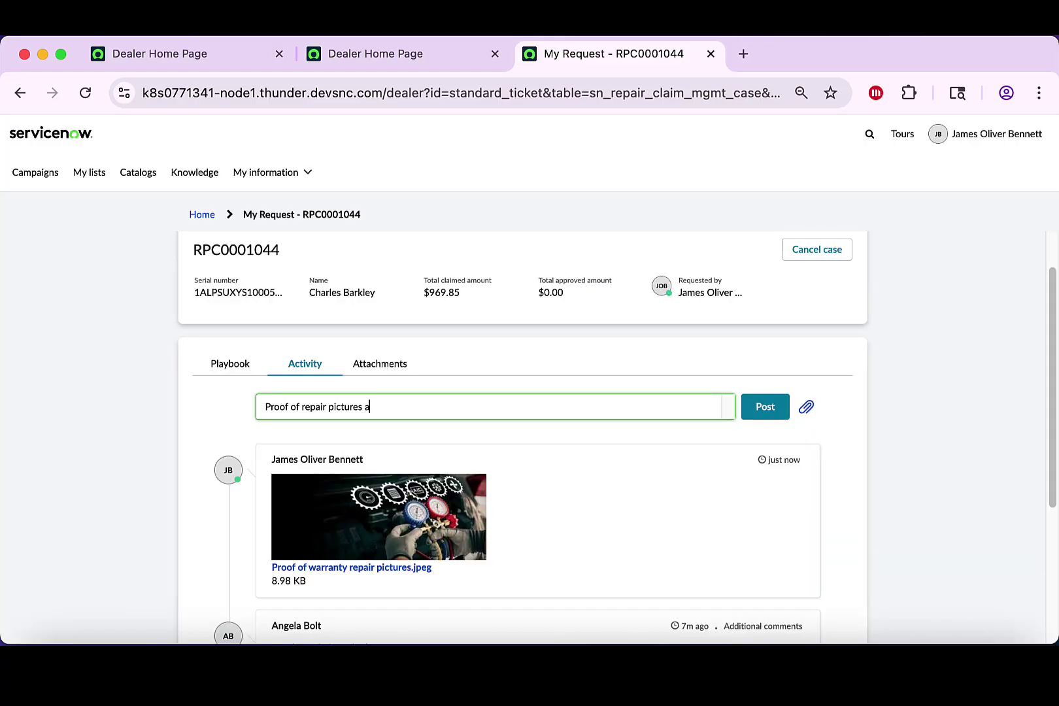
type("d.")
key("Return")
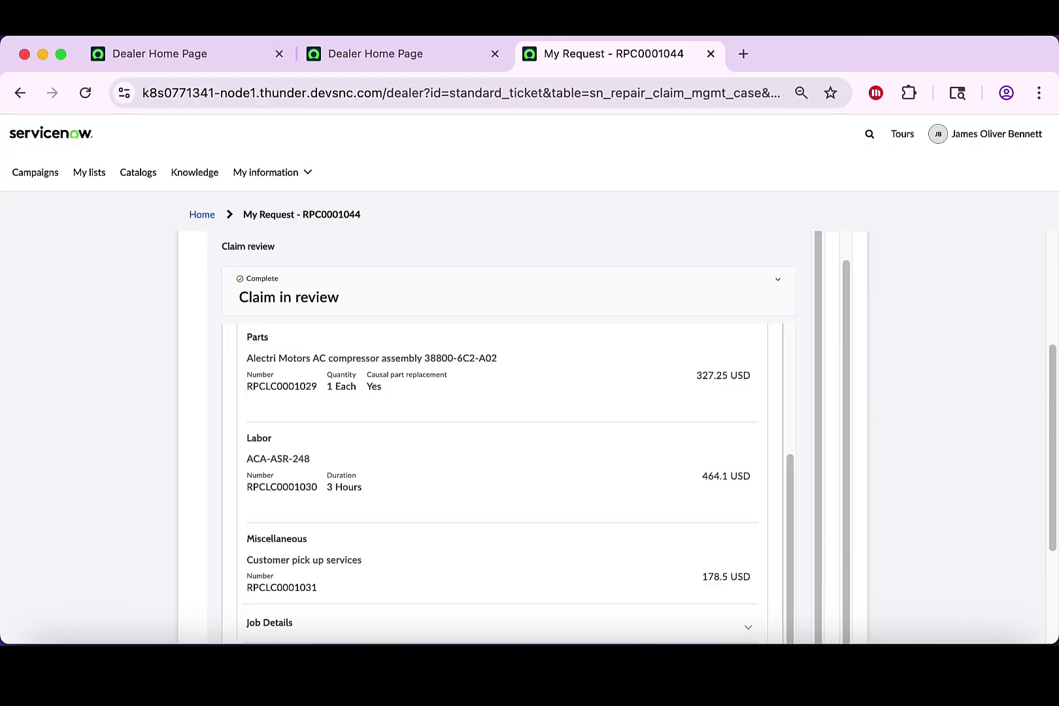
scroll(497, 393, "down", 5)
scroll(522, 400, "down", 1)
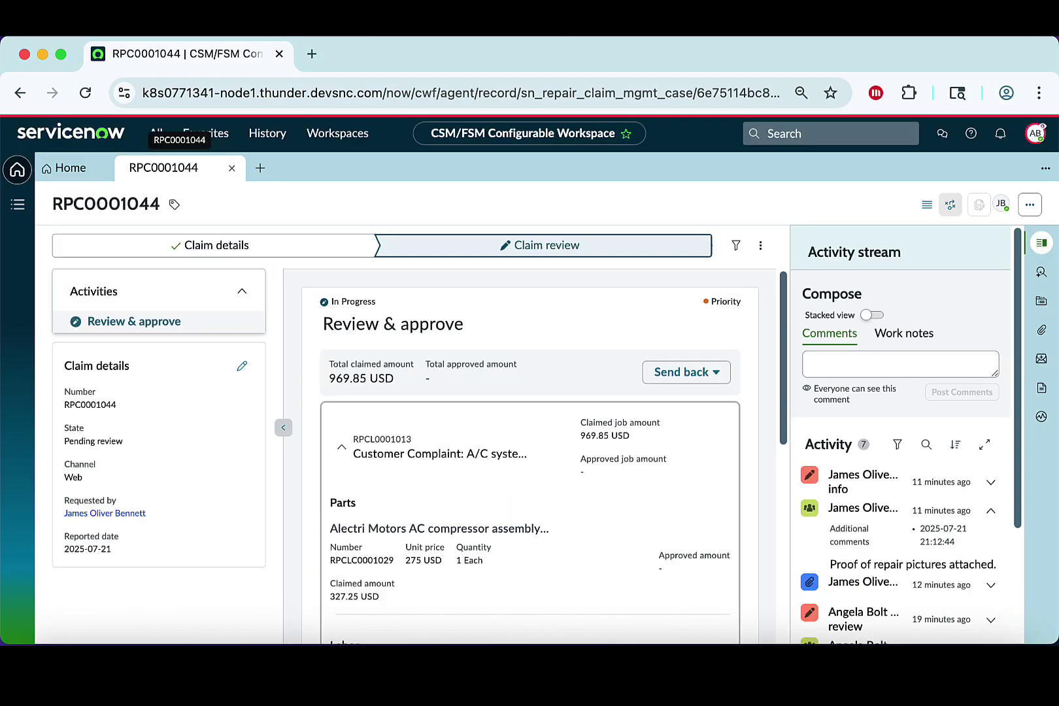
- In the CSM/FSM Configurable Workspace, set the claim decision to Approve all and submit it with the comment "Approved"
left_click(687, 371)
key("Return")
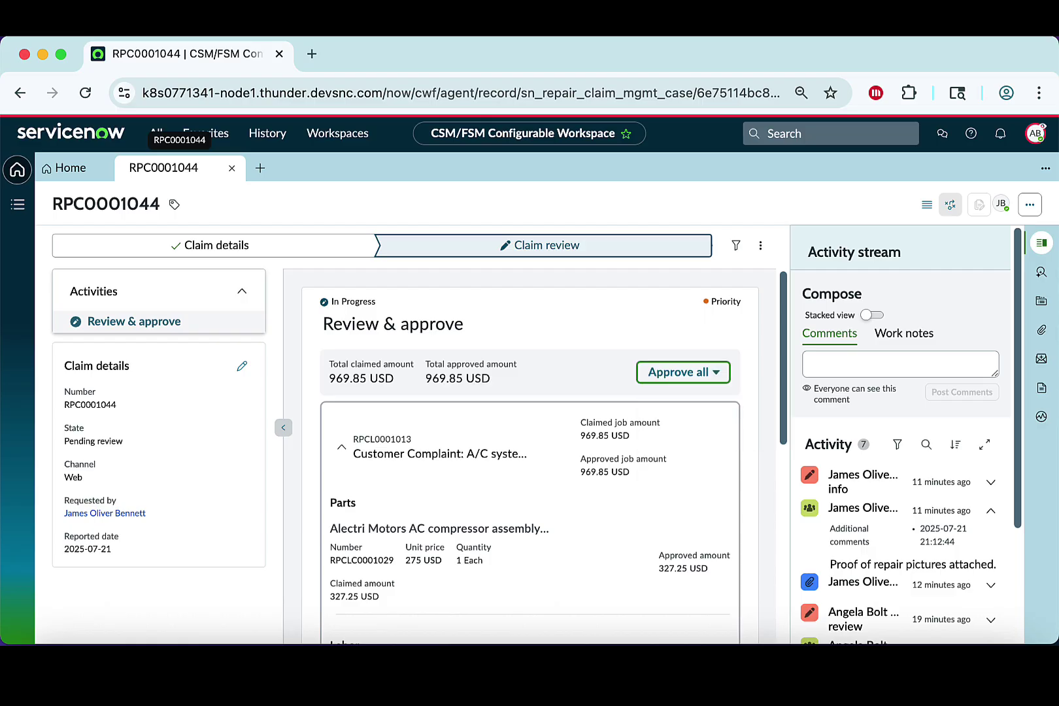
scroll(537, 456, "down", 5)
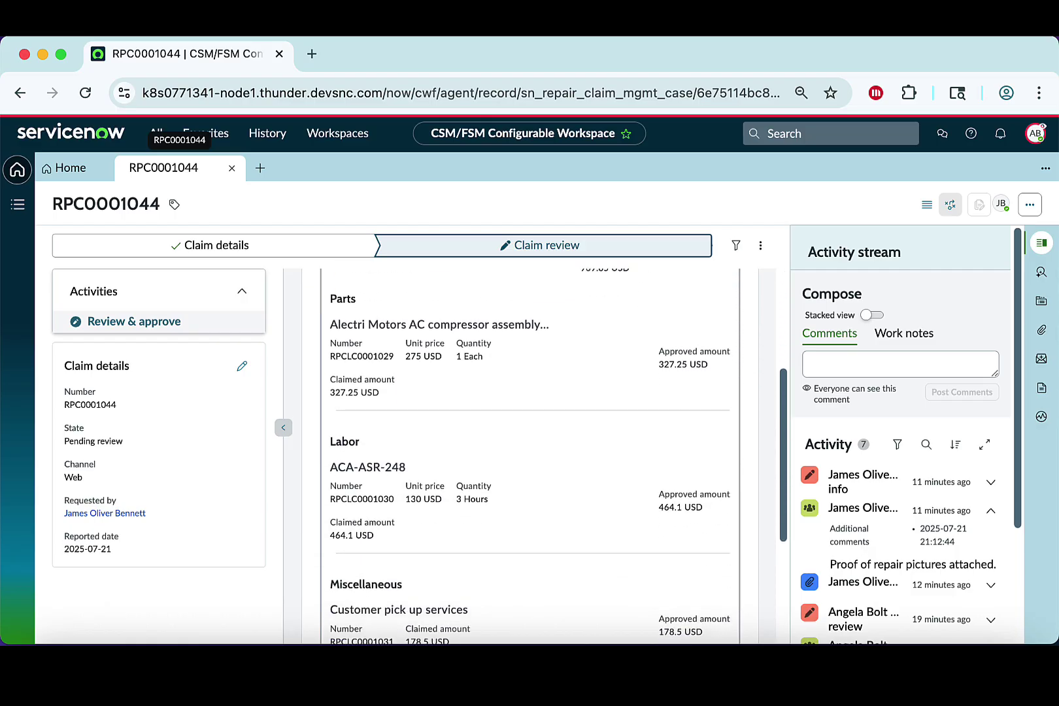
scroll(536, 457, "down", 3)
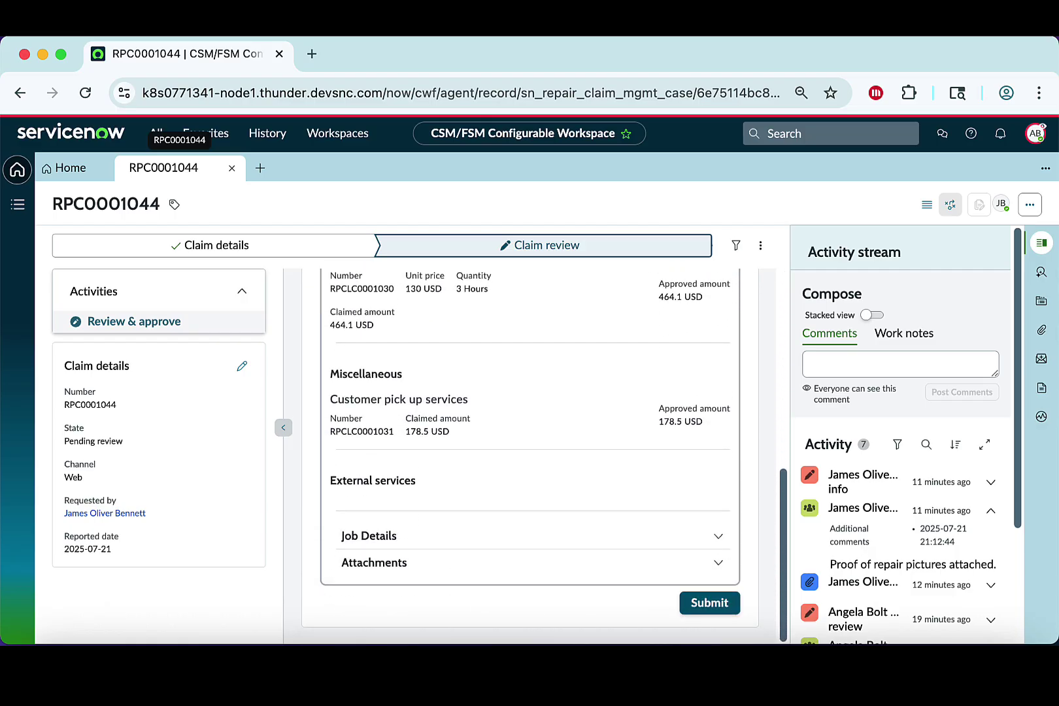
left_click(710, 602)
left_click(348, 385)
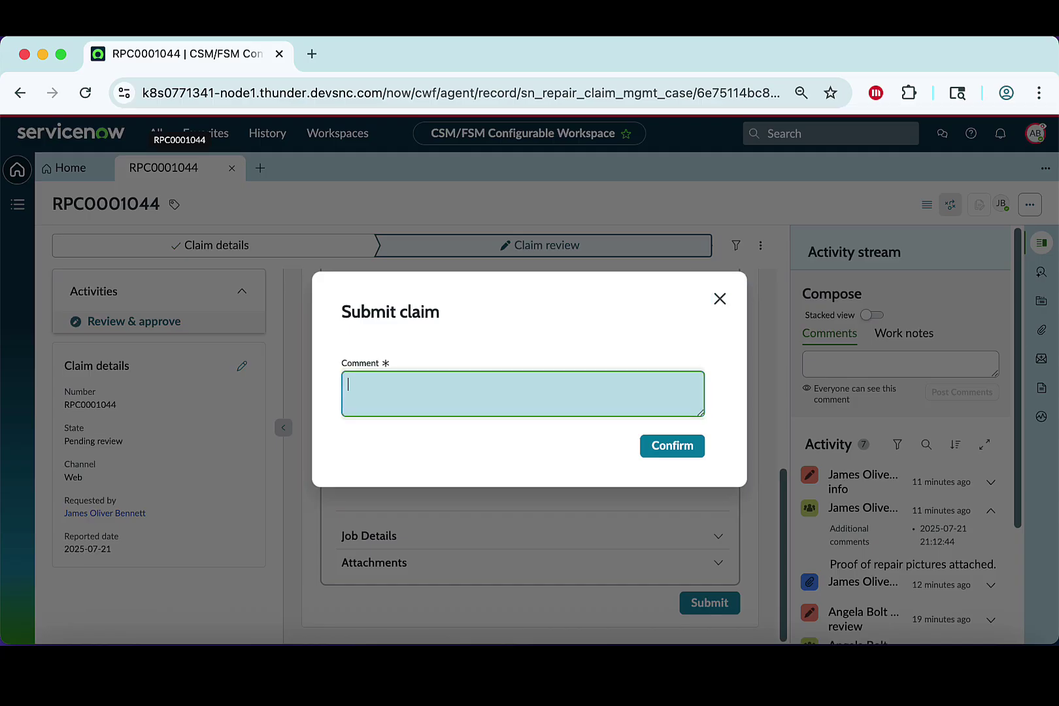
type("Approved")
left_click(672, 445)
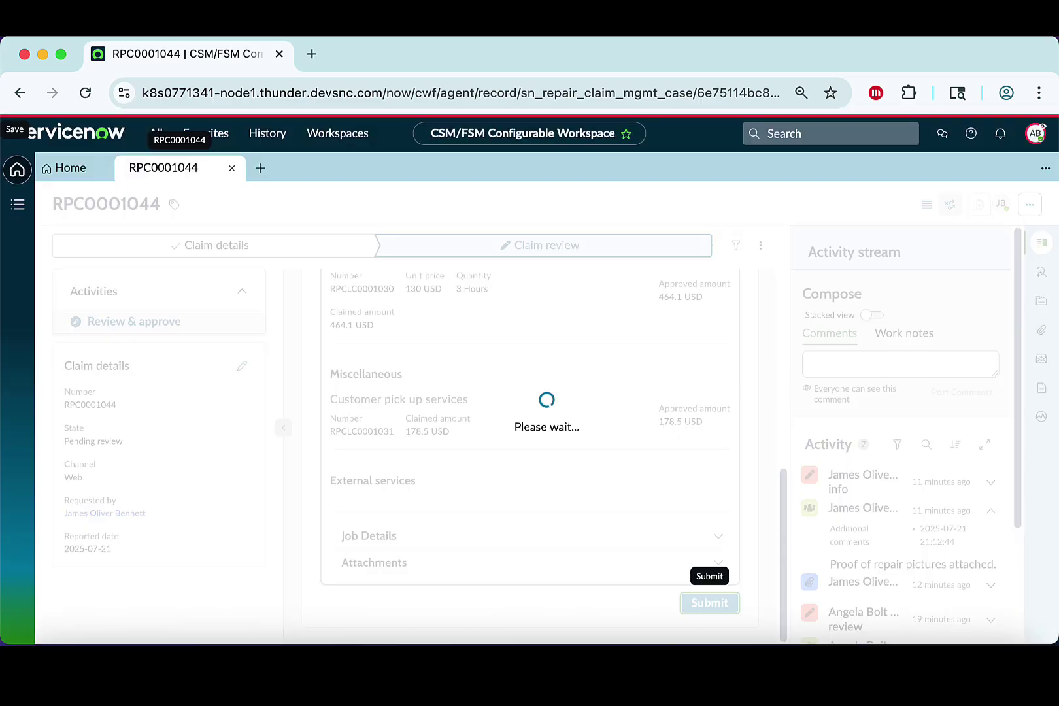